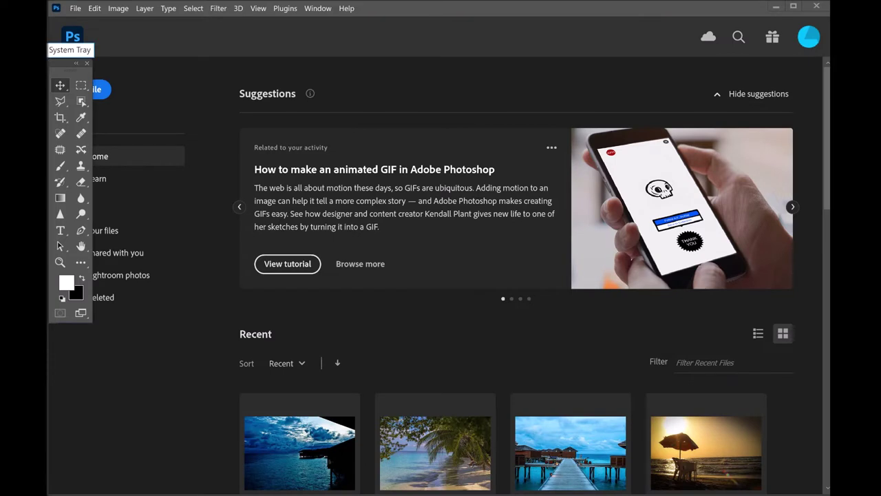
- Create a new 5000 × 3500 px, 300 ppi landscape document with a black background
{"action": "left_click", "coordinate": [75, 8]}
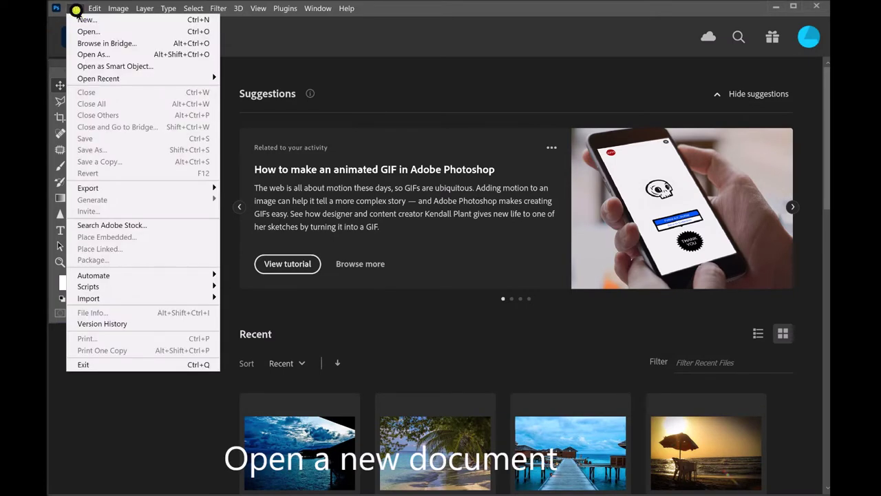
{"action": "left_click", "coordinate": [139, 21]}
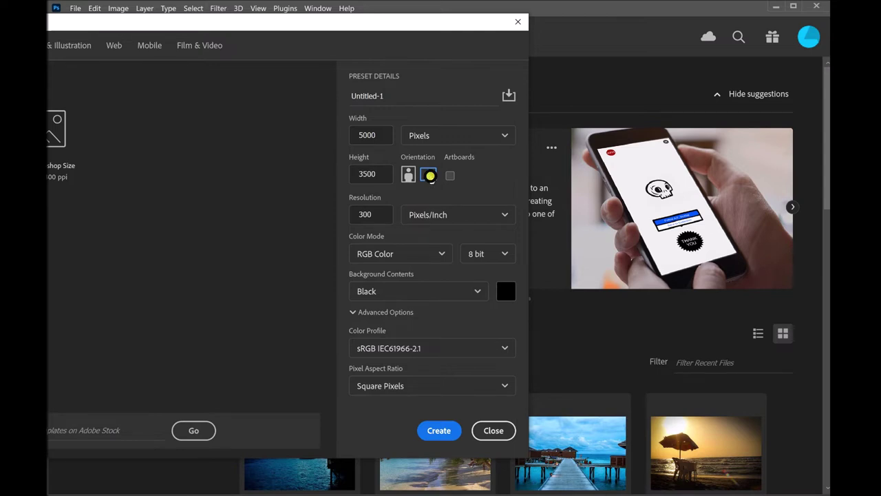
{"action": "left_click", "coordinate": [443, 431]}
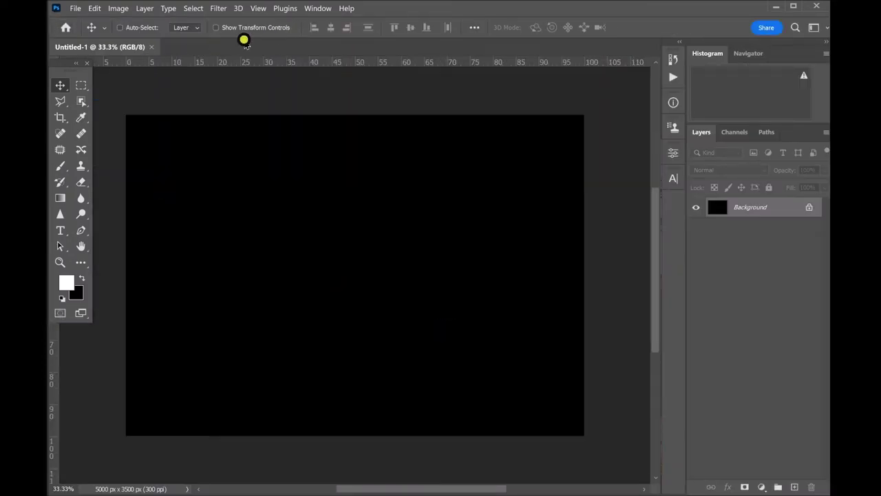
- Add a New Guide Layout with 2 columns and 2 rows to the canvas
{"action": "left_click", "coordinate": [258, 9]}
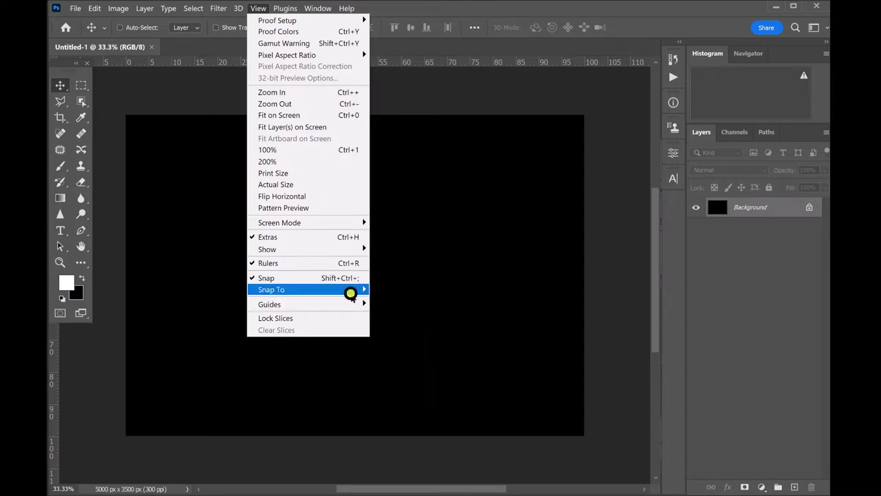
{"action": "mouse_move", "coordinate": [269, 304]}
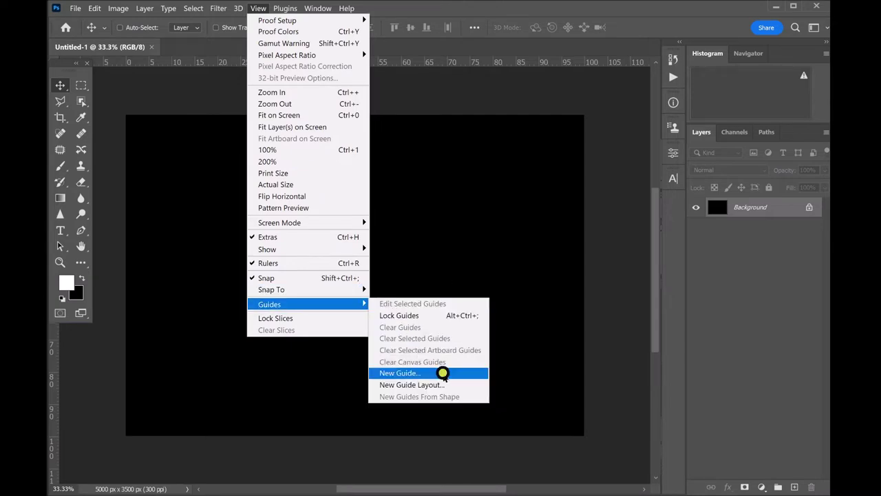
{"action": "left_click", "coordinate": [447, 386]}
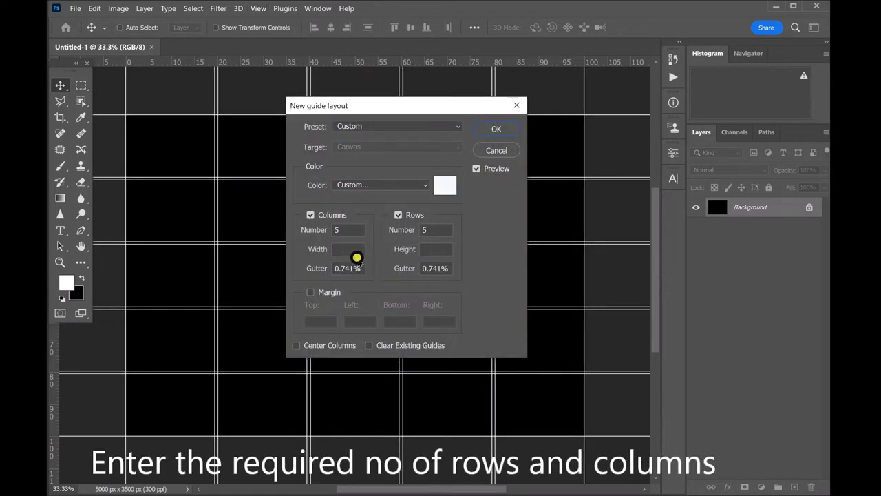
{"action": "double_click", "coordinate": [340, 229]}
{"action": "type", "text": "2"}
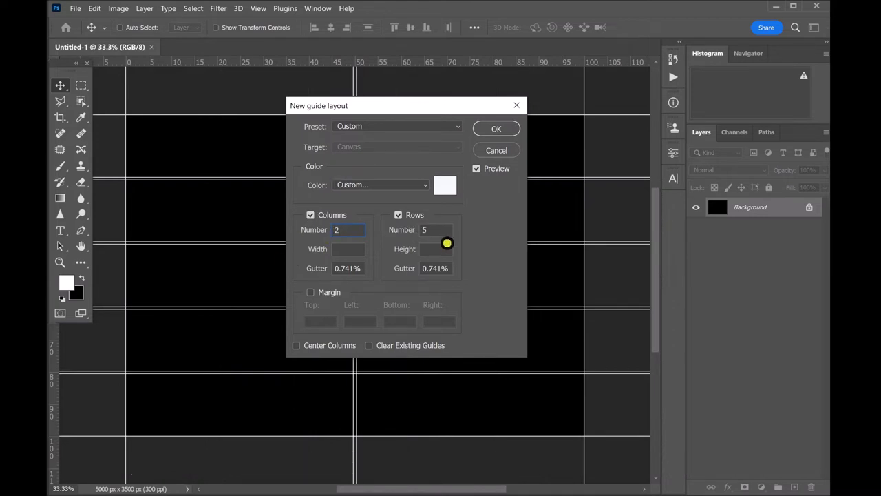
{"action": "double_click", "coordinate": [418, 232]}
{"action": "type", "text": "2"}
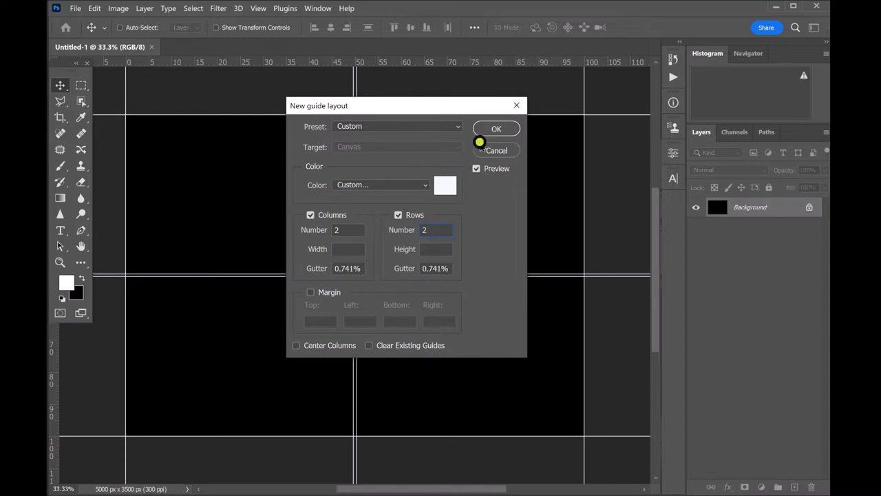
{"action": "left_click", "coordinate": [486, 128]}
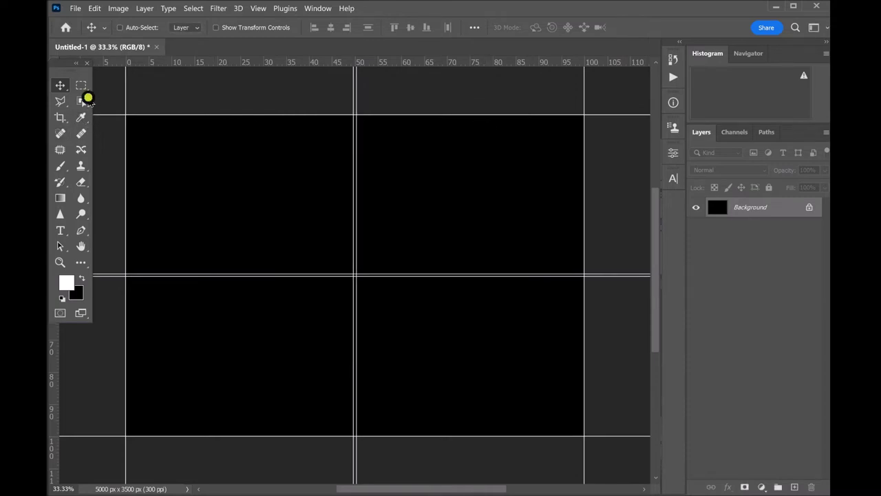
{"action": "left_click", "coordinate": [80, 86]}
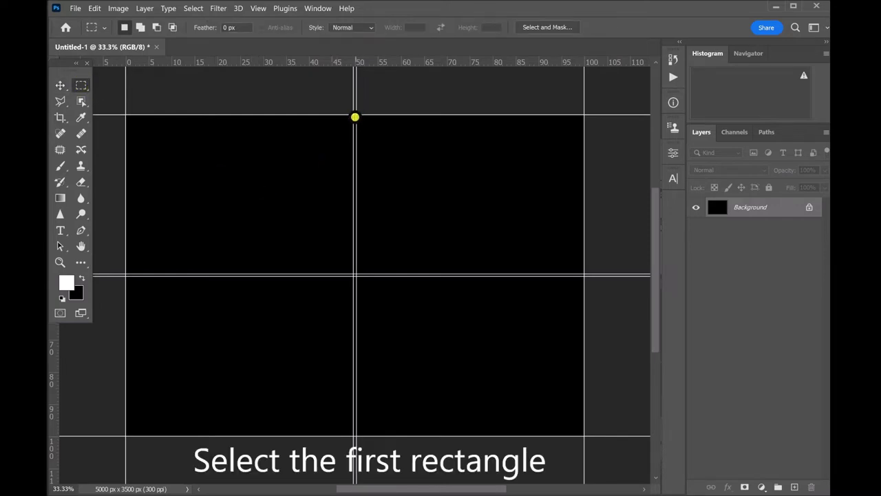
- Copy the top-left quadrant of the Background into a new Layer 1
{"action": "key", "text": "ctrl+plus"}
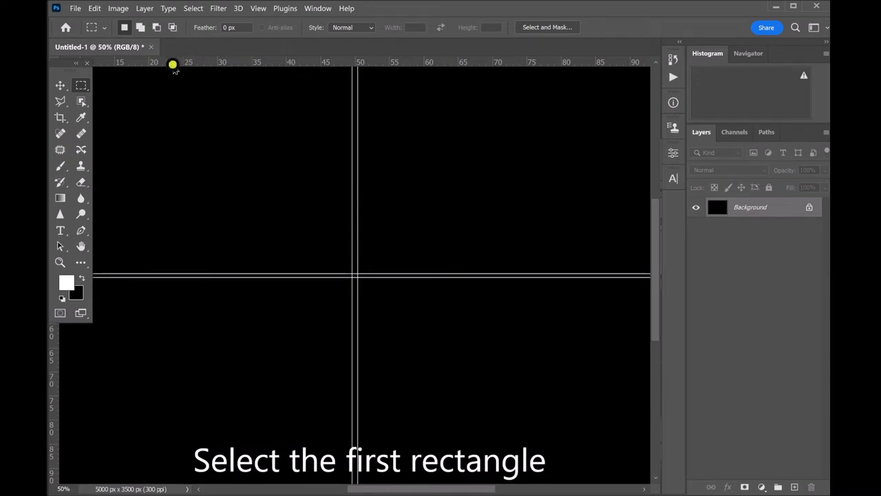
{"action": "left_click_drag", "start_coordinate": [214, 132], "coordinate": [343, 226]}
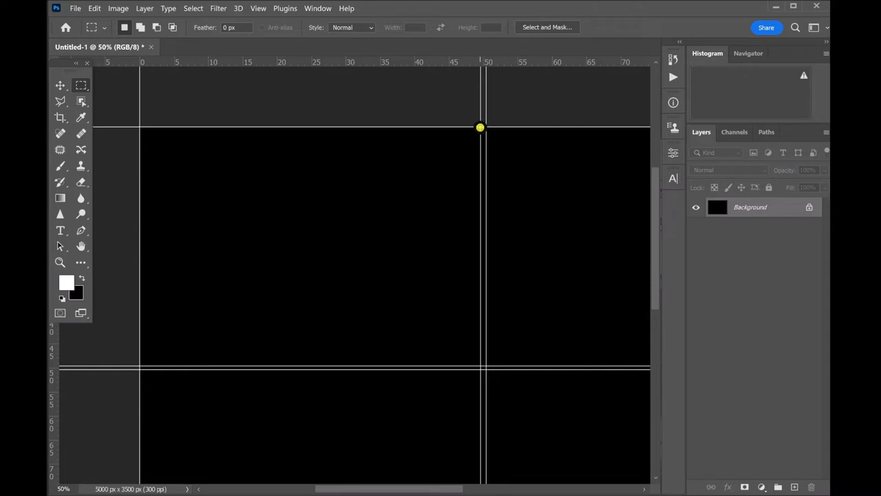
{"action": "left_click_drag", "start_coordinate": [480, 127], "coordinate": [139, 364]}
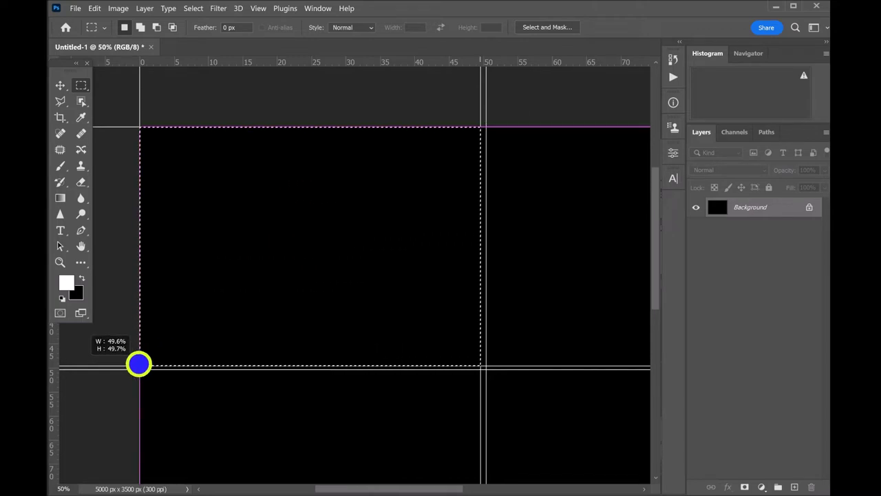
{"action": "left_click_drag", "start_coordinate": [139, 365], "coordinate": [139, 364]}
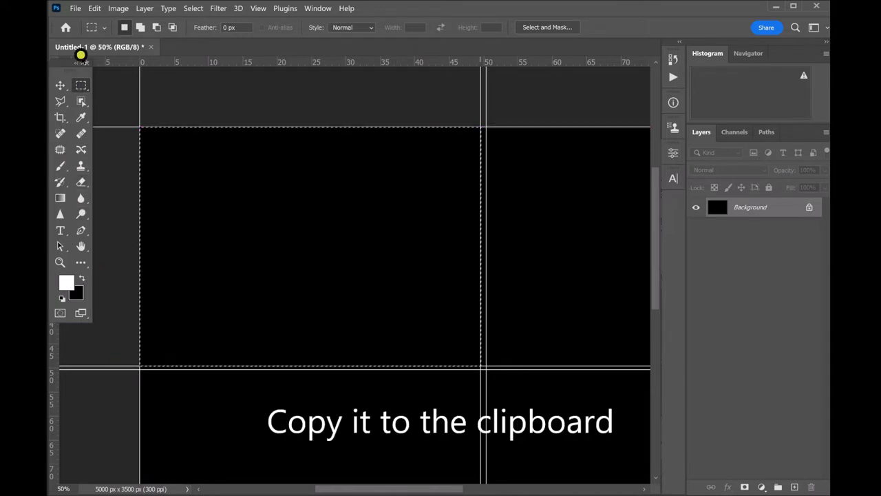
{"action": "left_click", "coordinate": [94, 7]}
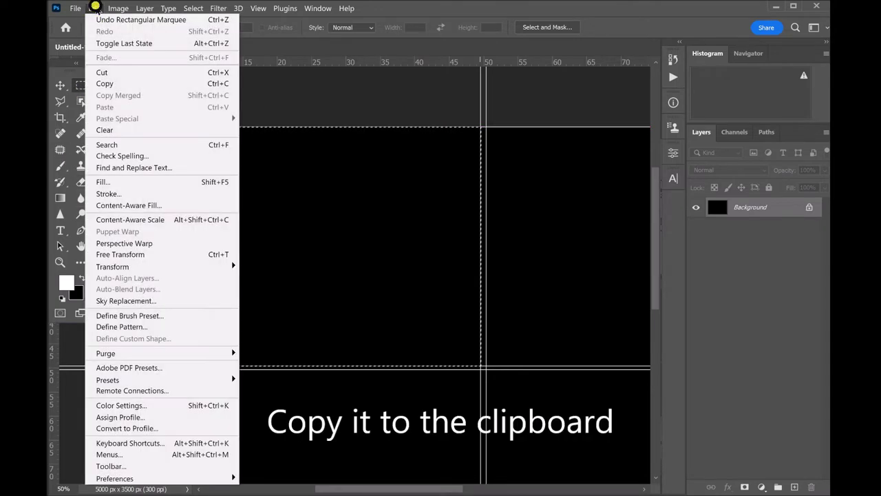
{"action": "left_click", "coordinate": [153, 83]}
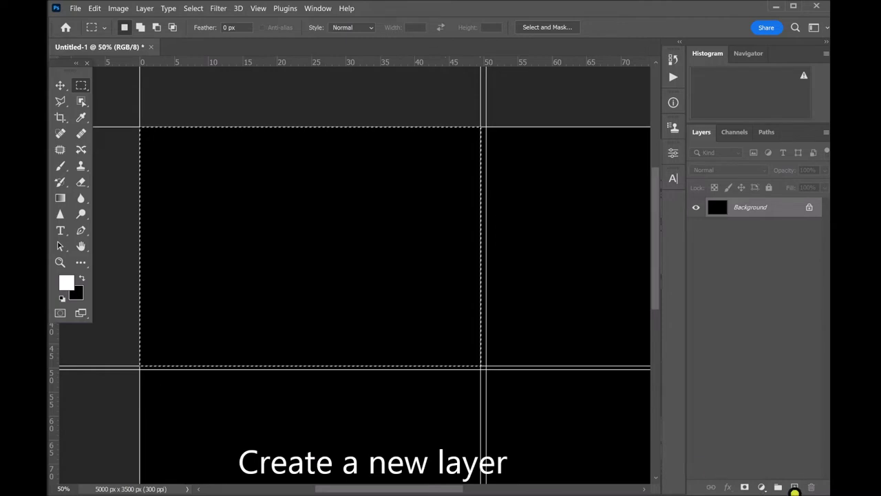
{"action": "left_click", "coordinate": [795, 487]}
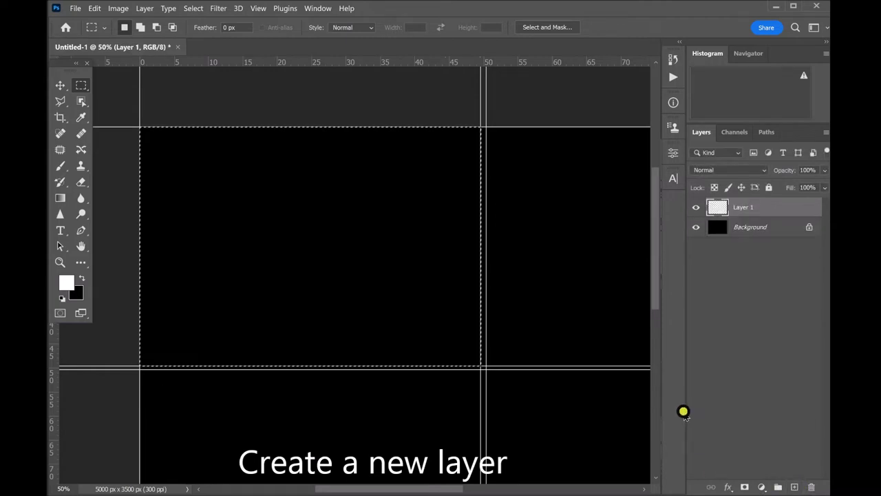
{"action": "key", "text": "ctrl+v"}
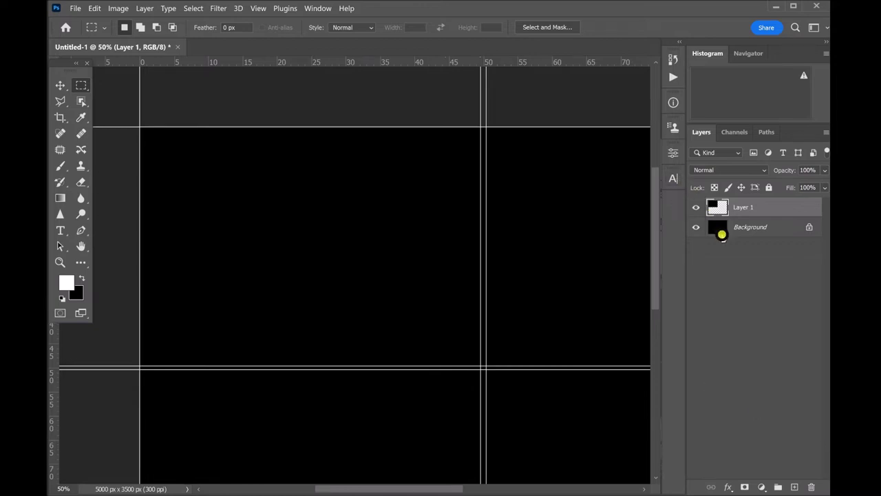
{"action": "left_click", "coordinate": [720, 233]}
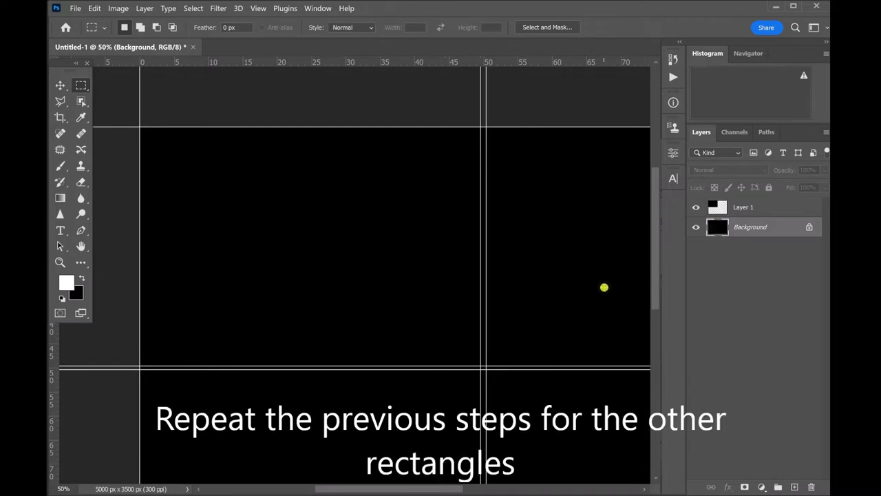
- Copy the top-right quadrant of the Background and add a new Layer 2 for it
{"action": "left_click_drag", "start_coordinate": [599, 268], "coordinate": [336, 263]}
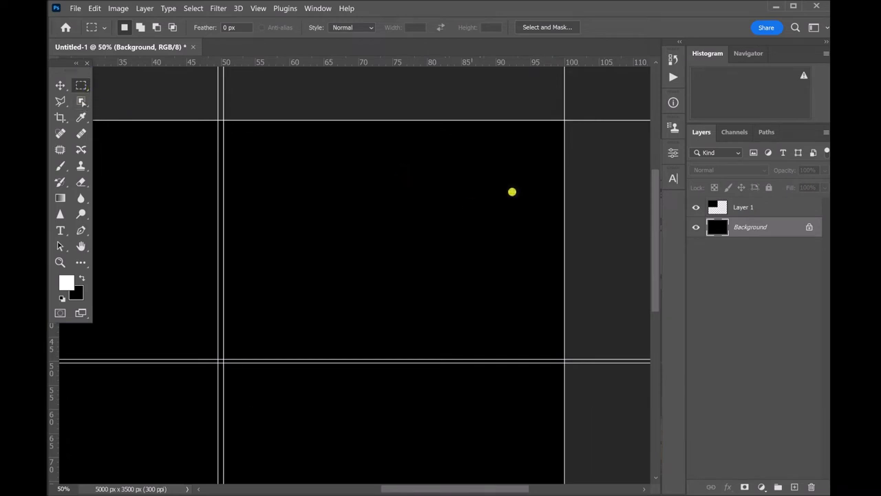
{"action": "left_click_drag", "start_coordinate": [502, 171], "coordinate": [222, 357]}
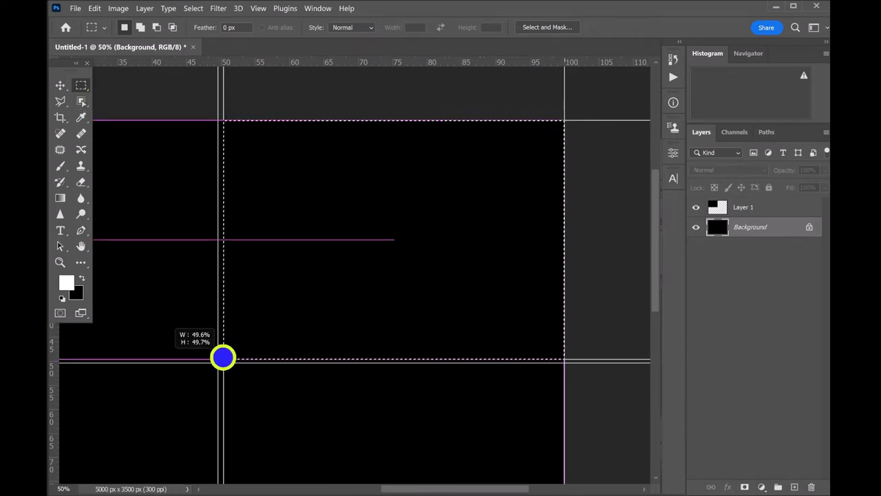
{"action": "left_click_drag", "start_coordinate": [223, 357], "coordinate": [222, 358]}
{"action": "left_click", "coordinate": [88, 8]}
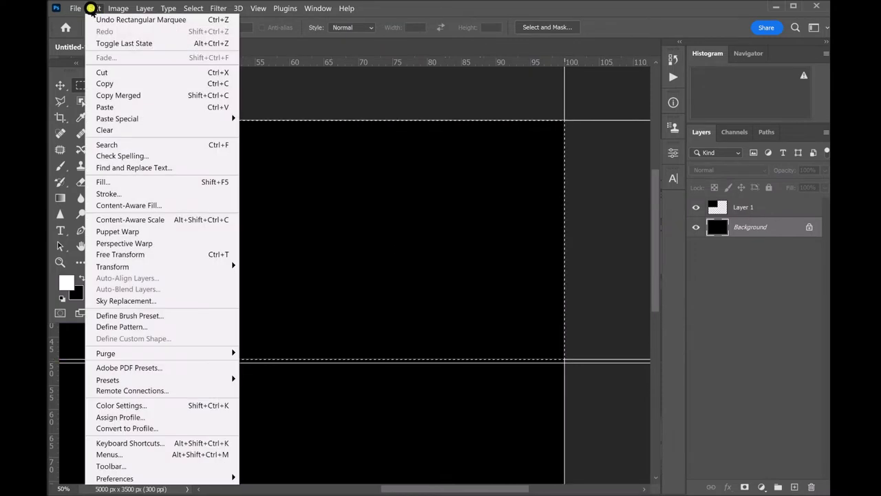
{"action": "left_click", "coordinate": [145, 81]}
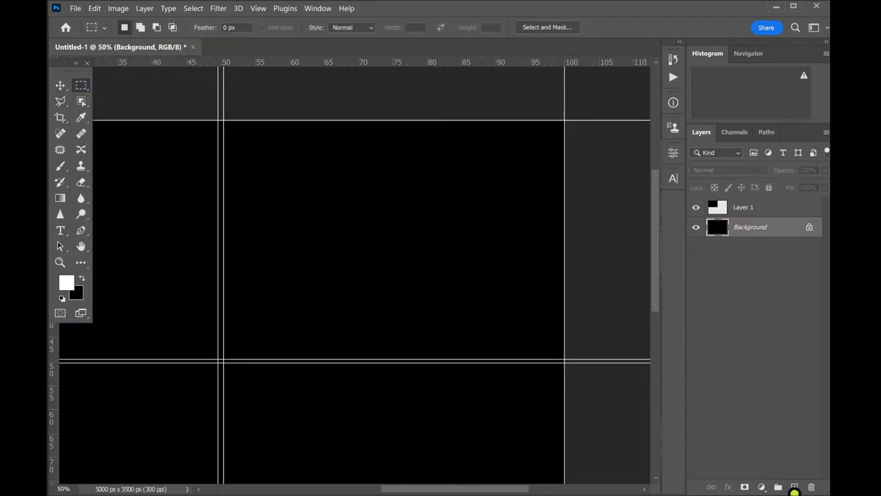
{"action": "left_click", "coordinate": [795, 487]}
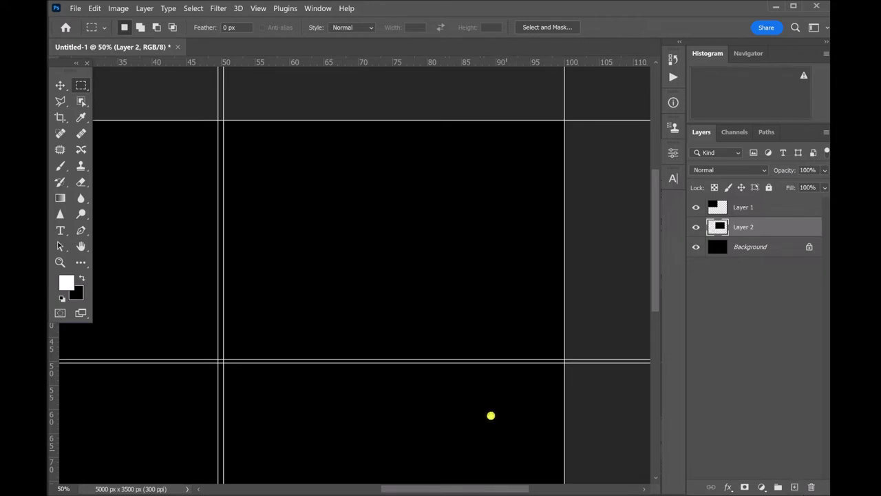
- Copy the bottom-left quadrant into a new Layer 3 and deselect
{"action": "left_click_drag", "start_coordinate": [393, 407], "coordinate": [672, 236]}
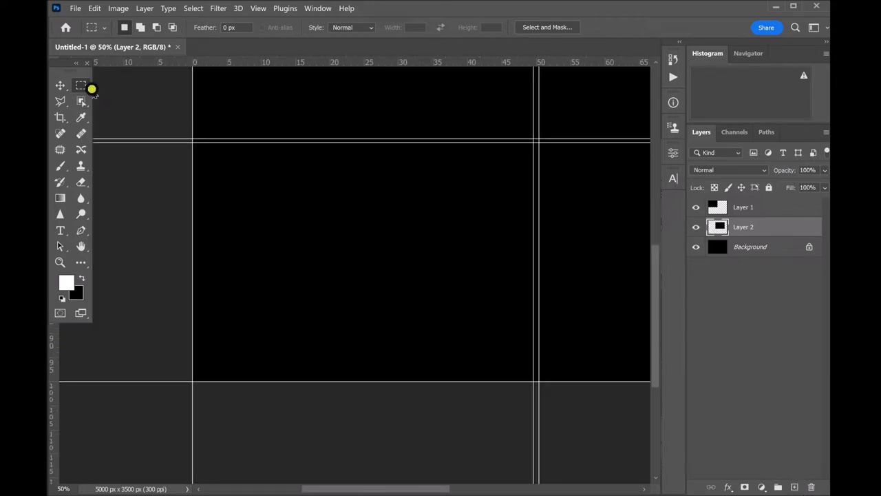
{"action": "left_click", "coordinate": [718, 247]}
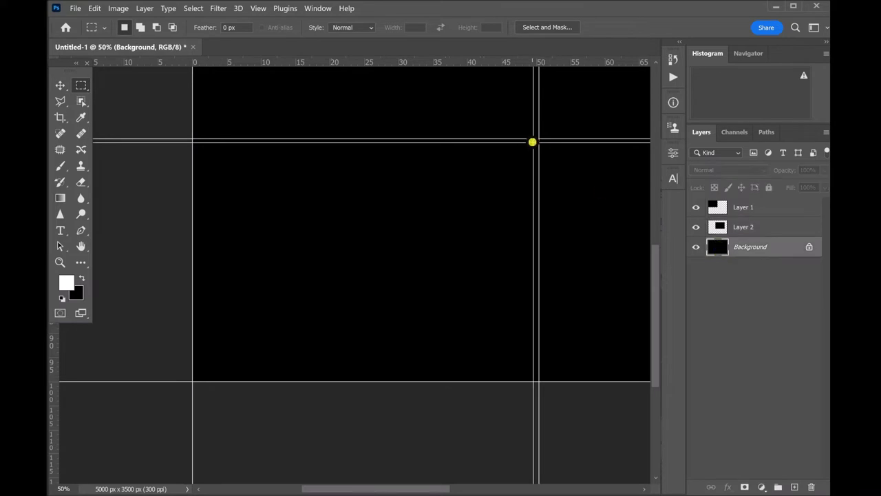
{"action": "left_click_drag", "start_coordinate": [532, 143], "coordinate": [188, 383]}
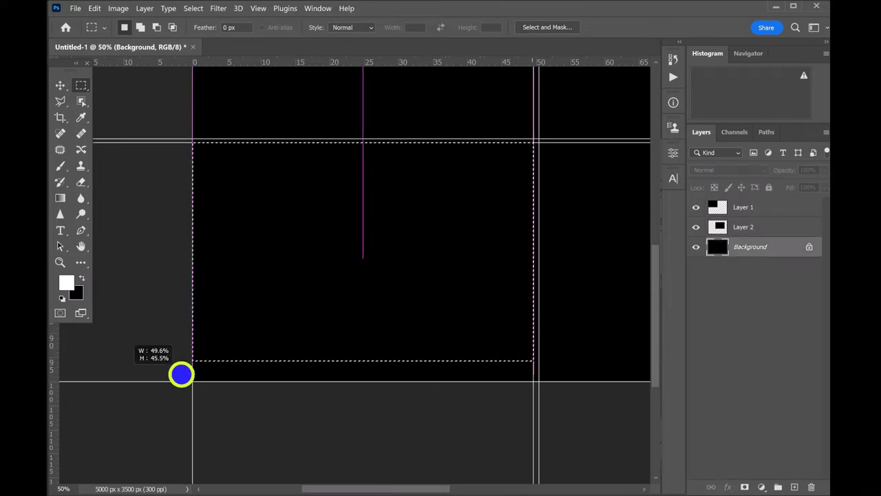
{"action": "left_click", "coordinate": [94, 8]}
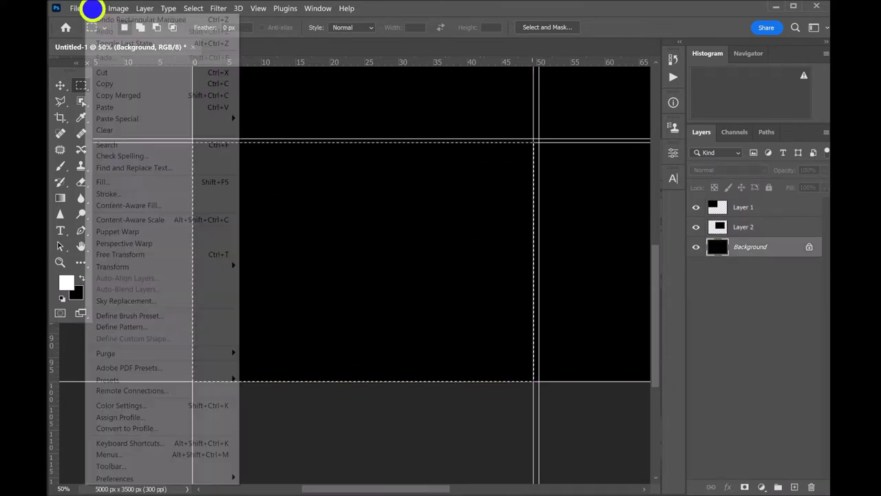
{"action": "left_click", "coordinate": [104, 83]}
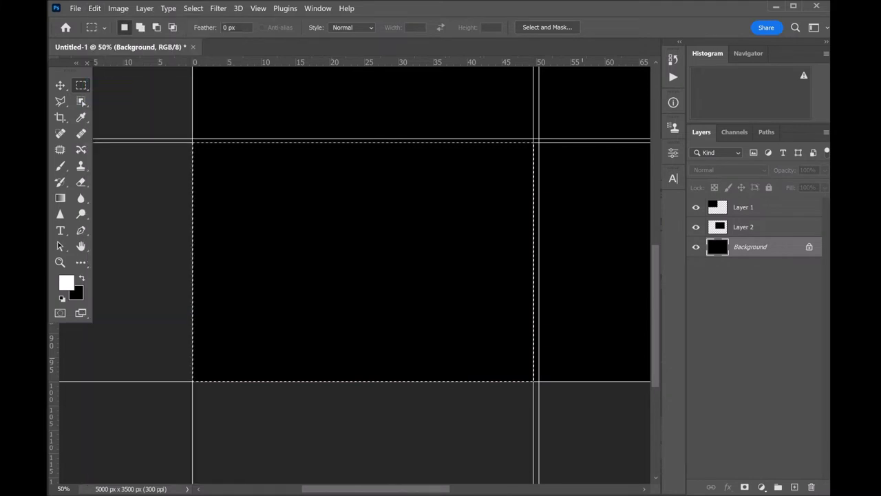
{"action": "left_click", "coordinate": [795, 487]}
{"action": "key", "text": "ctrl+BackSpace"}
{"action": "key", "text": "ctrl+d"}
- Copy the bottom-right quadrant into a new Layer 4 and zoom out to the whole canvas
{"action": "left_click_drag", "start_coordinate": [456, 314], "coordinate": [87, 318]}
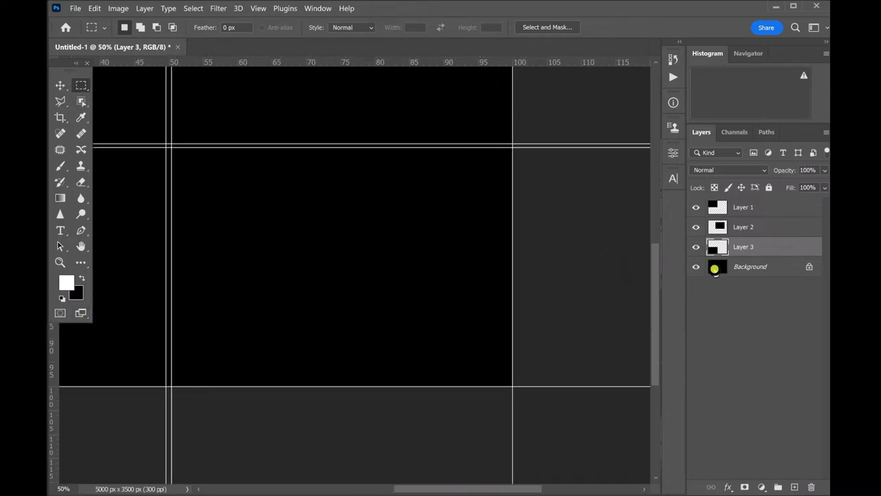
{"action": "left_click", "coordinate": [715, 269]}
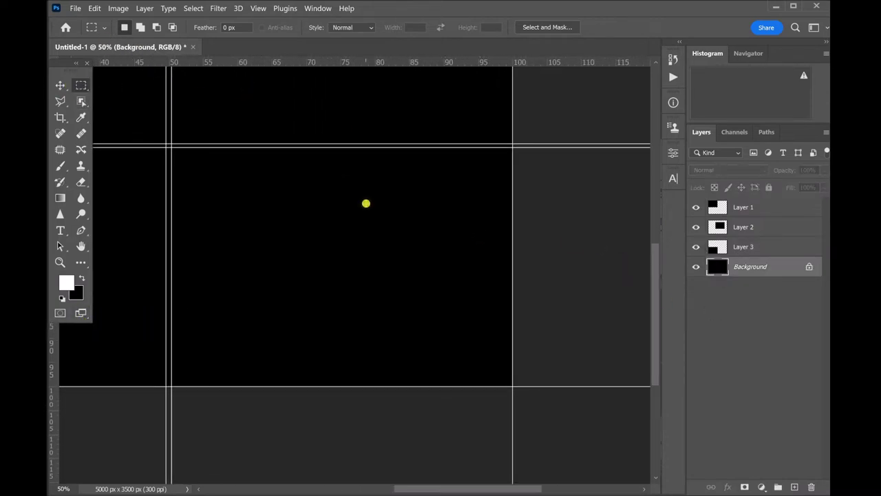
{"action": "left_click_drag", "start_coordinate": [512, 147], "coordinate": [172, 384]}
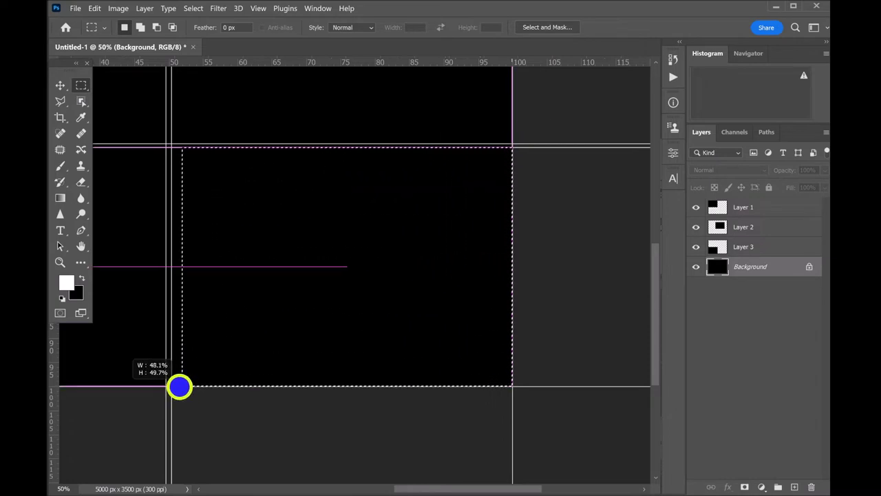
{"action": "left_click", "coordinate": [96, 9]}
{"action": "left_click", "coordinate": [112, 83]}
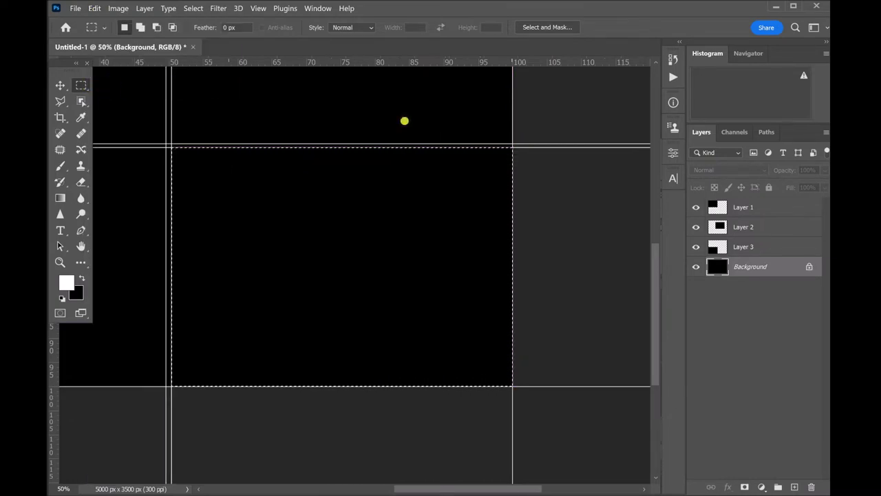
{"action": "left_click", "coordinate": [794, 486]}
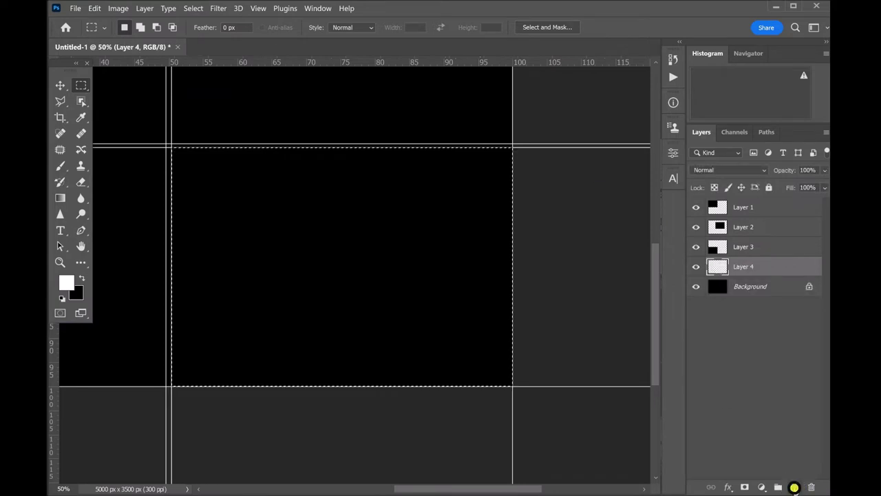
{"action": "key", "text": "ctrl+v"}
{"action": "mouse_move", "coordinate": [319, 245]}
{"action": "left_mouse_down"}
{"action": "mouse_move", "coordinate": [448, 426]}
{"action": "mouse_move", "coordinate": [455, 375]}
{"action": "left_mouse_up"}
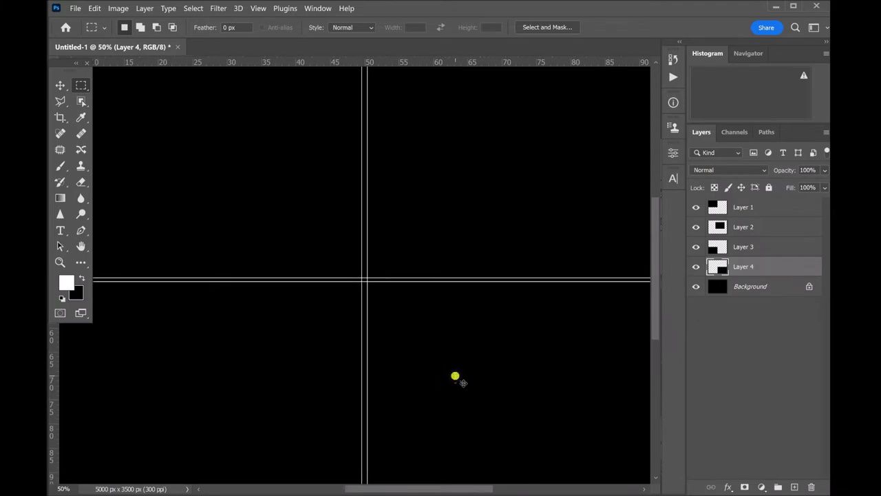
{"action": "key", "text": "ctrl+minus"}
{"action": "key", "text": "ctrl+minus"}
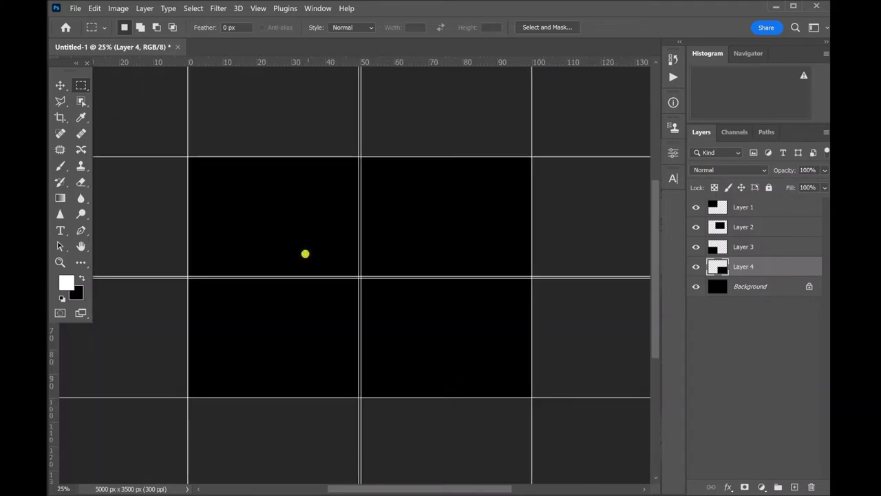
- Draw a circular elliptical-marquee selection over the canvas centre, undoing an accidental content move
{"action": "right_click", "coordinate": [82, 86]}
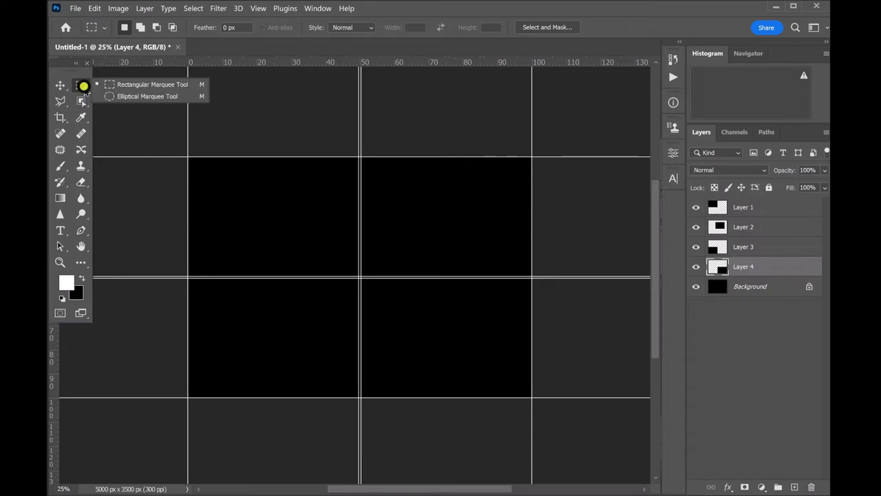
{"action": "left_click", "coordinate": [144, 98]}
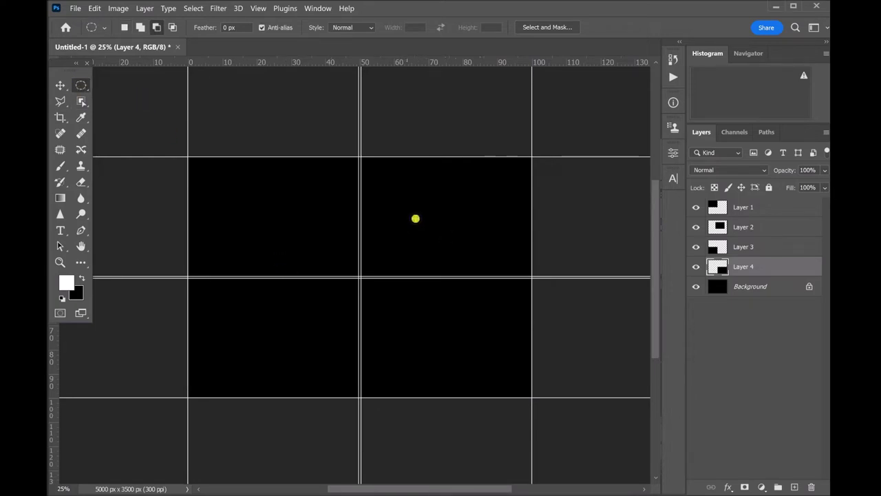
{"action": "mouse_move", "coordinate": [423, 217]}
{"action": "left_mouse_down"}
{"action": "mouse_move", "coordinate": [291, 333]}
{"action": "mouse_move", "coordinate": [290, 356]}
{"action": "left_mouse_up"}
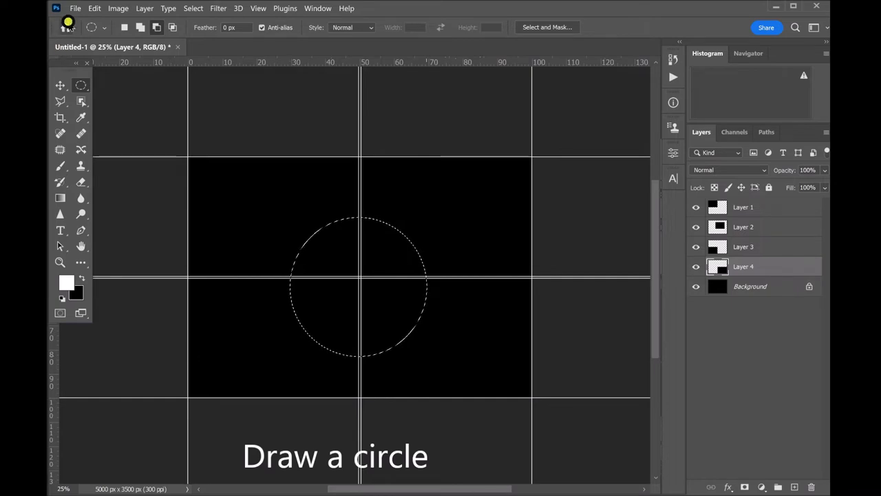
{"action": "left_click", "coordinate": [60, 85]}
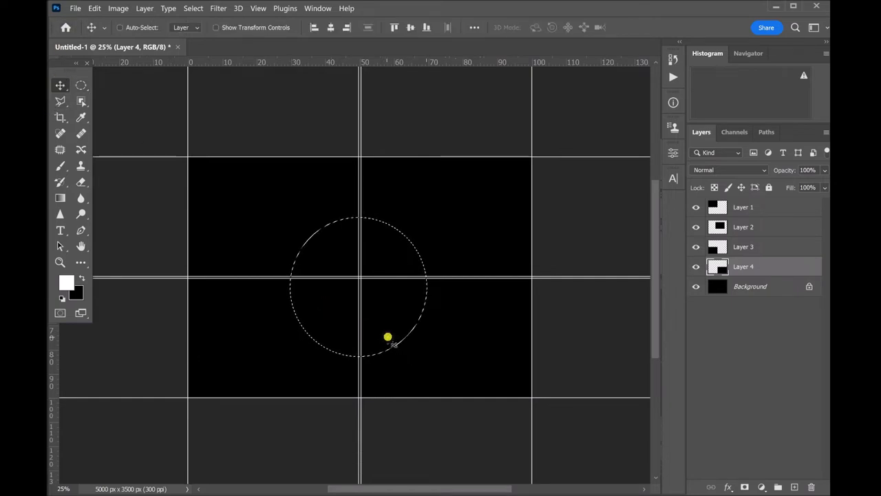
{"action": "left_click_drag", "start_coordinate": [388, 336], "coordinate": [380, 322]}
{"action": "key", "text": "ctrl+z"}
{"action": "key", "text": "ctrl+z"}
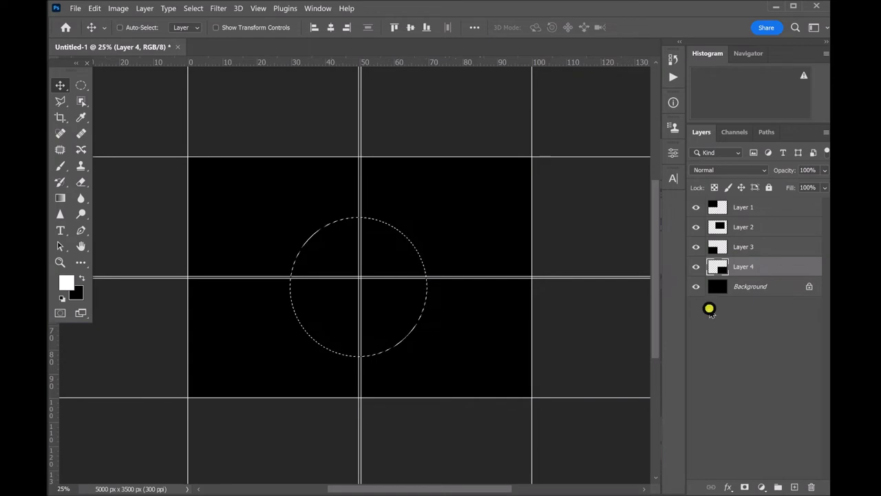
- Centre the circle selection on the guide intersection and copy it from the Background
{"action": "left_click", "coordinate": [719, 285]}
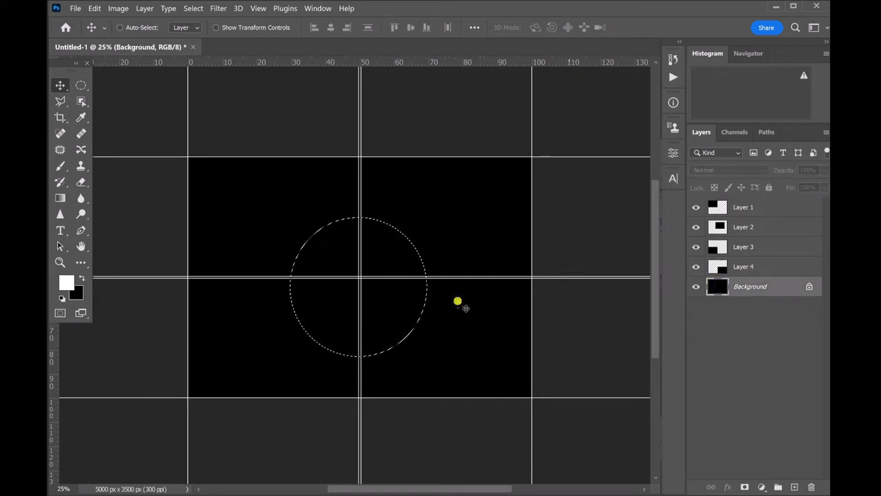
{"action": "left_click_drag", "start_coordinate": [388, 319], "coordinate": [393, 304]}
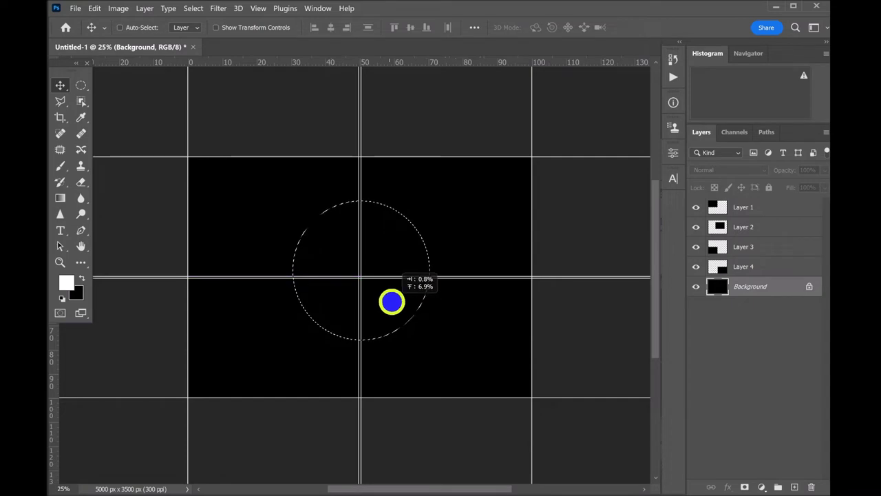
{"action": "left_click_drag", "start_coordinate": [392, 304], "coordinate": [390, 305]}
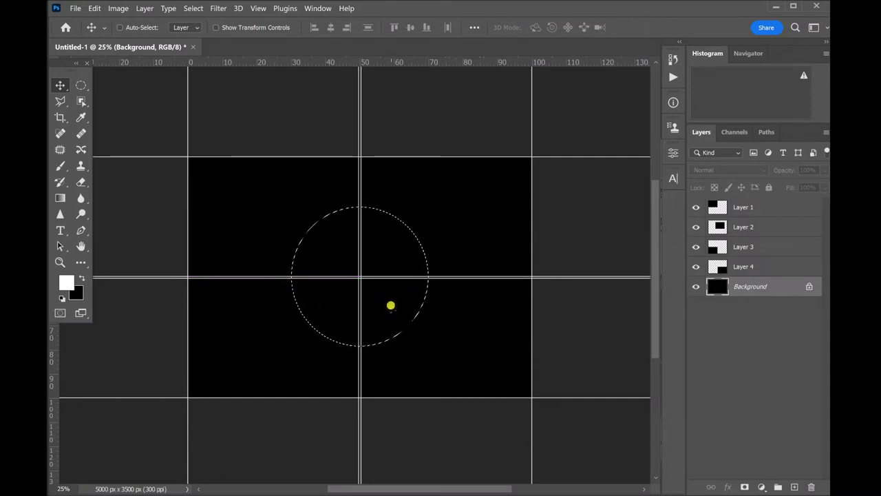
{"action": "left_click", "coordinate": [95, 8]}
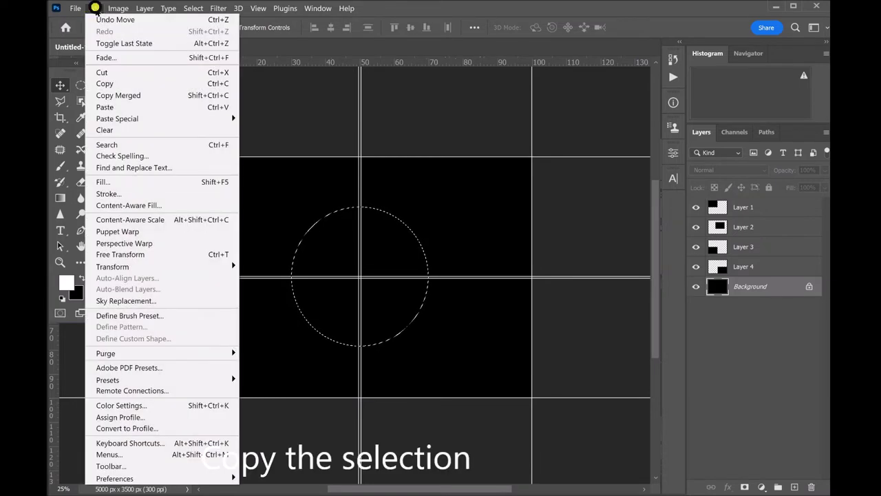
{"action": "left_click", "coordinate": [113, 83]}
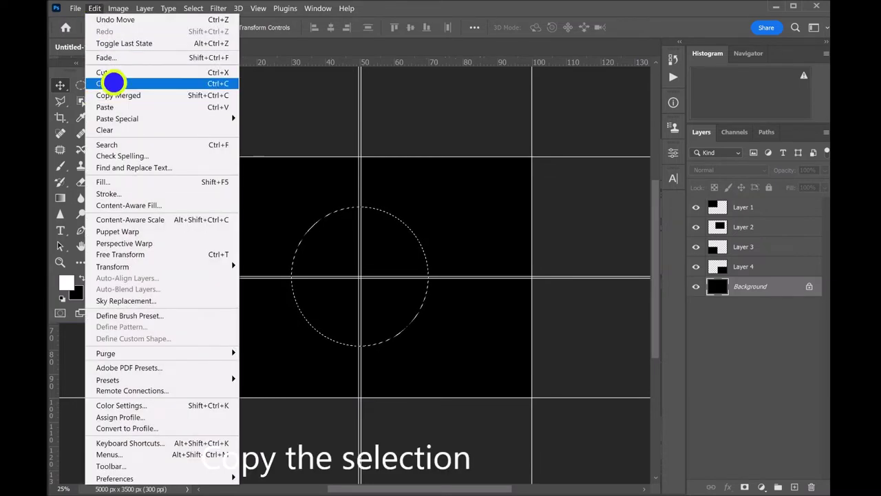
{"action": "left_click", "coordinate": [74, 9]}
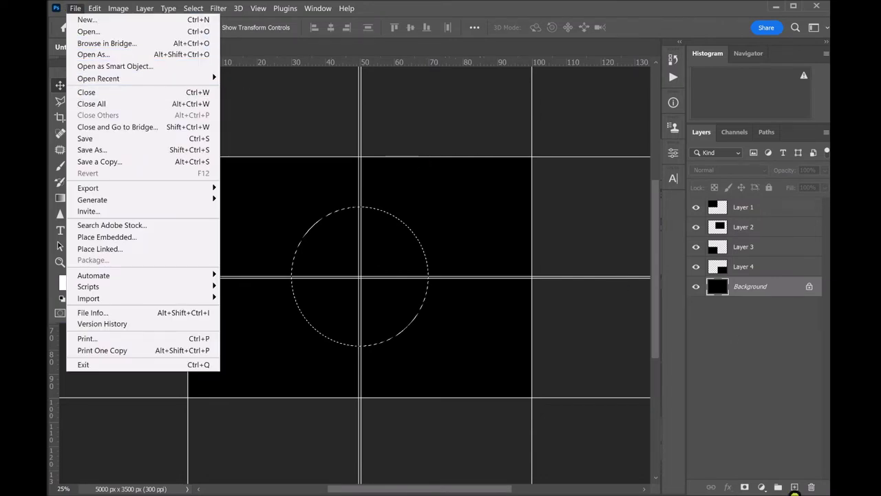
- Paste the copied black circle into a new Layer 5
{"action": "left_click", "coordinate": [796, 488]}
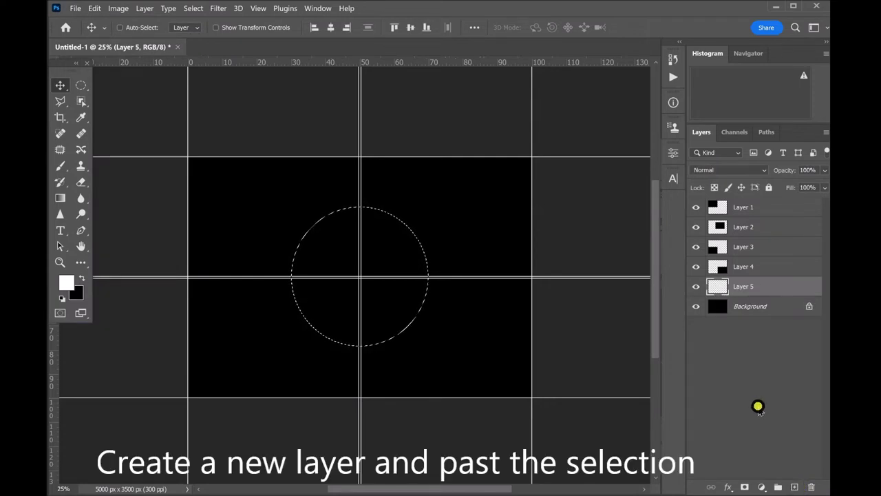
{"action": "key", "text": "ctrl+v"}
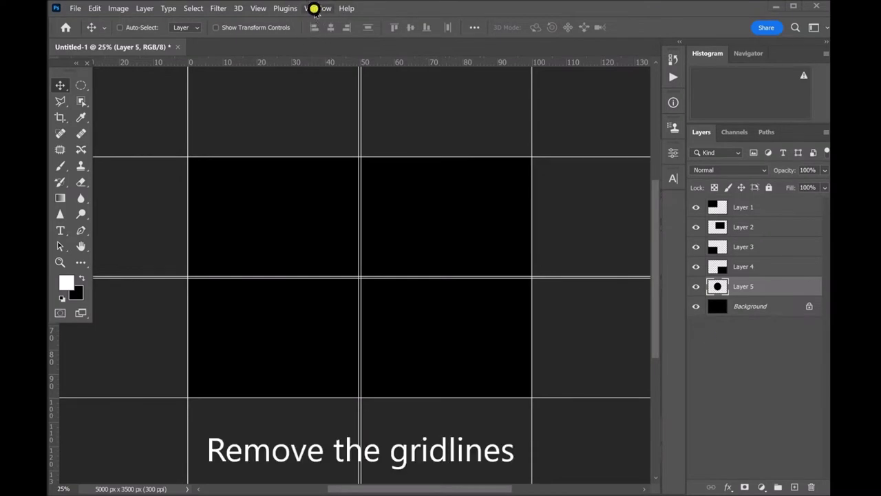
- Clear all guides from the collage canvas with Clear Guides
{"action": "left_click", "coordinate": [256, 9]}
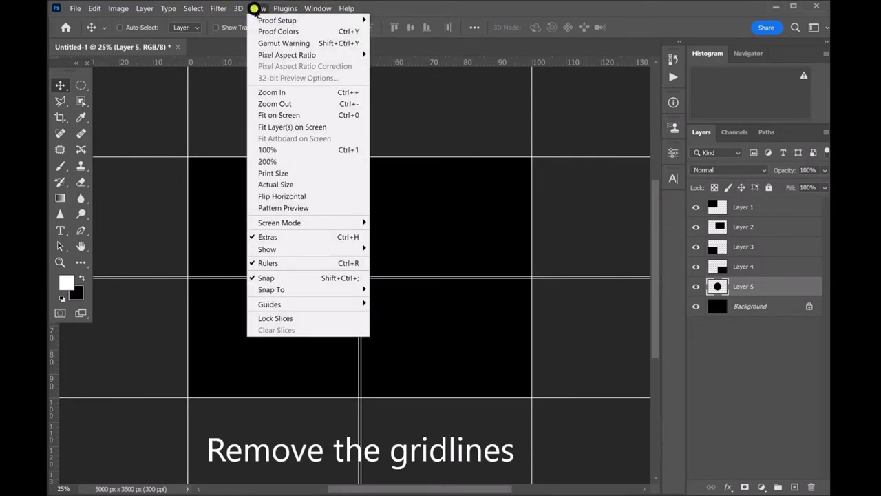
{"action": "mouse_move", "coordinate": [289, 304]}
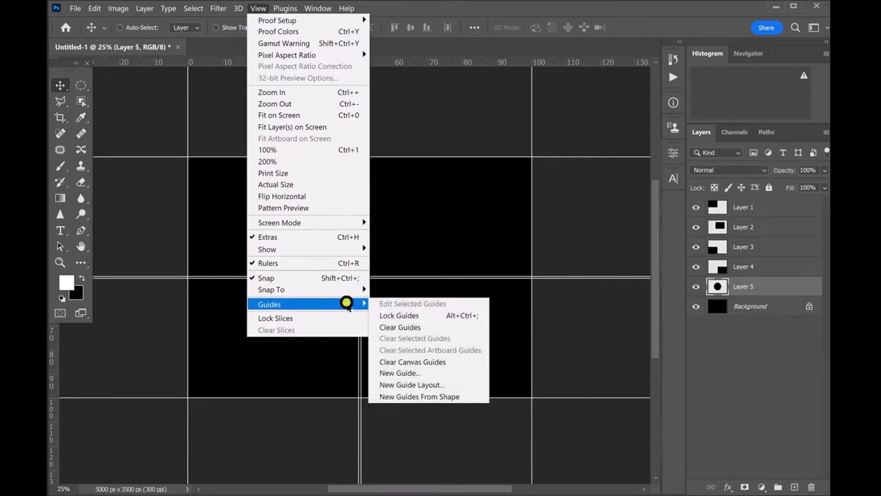
{"action": "left_click", "coordinate": [404, 327]}
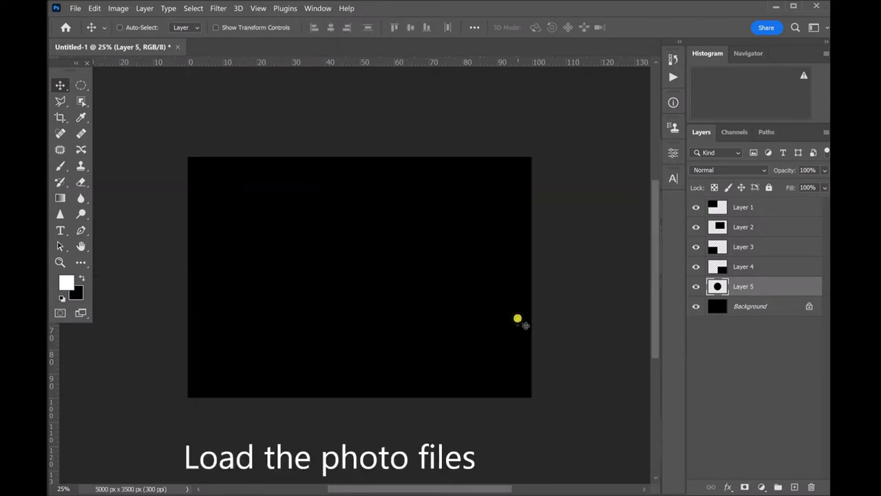
{"action": "left_click", "coordinate": [75, 8]}
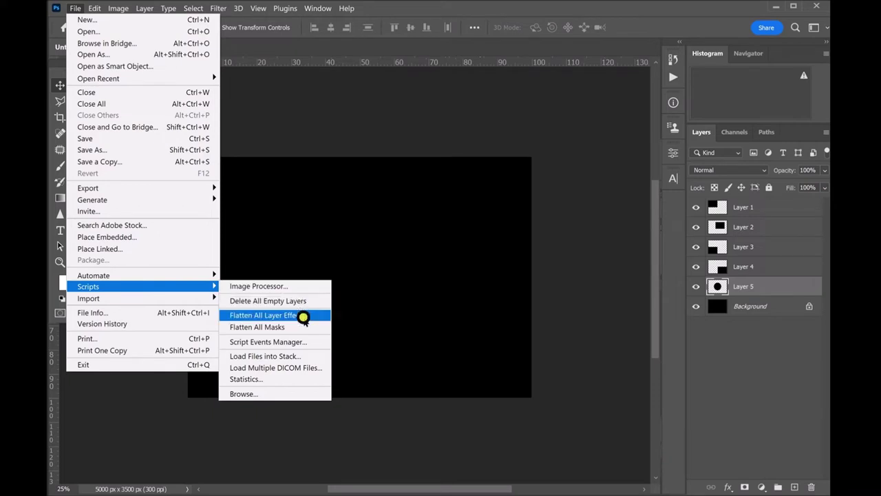
- Load photos m1 to m5 as stacked layers in a new document via Load Files into Stack
{"action": "left_click", "coordinate": [320, 356]}
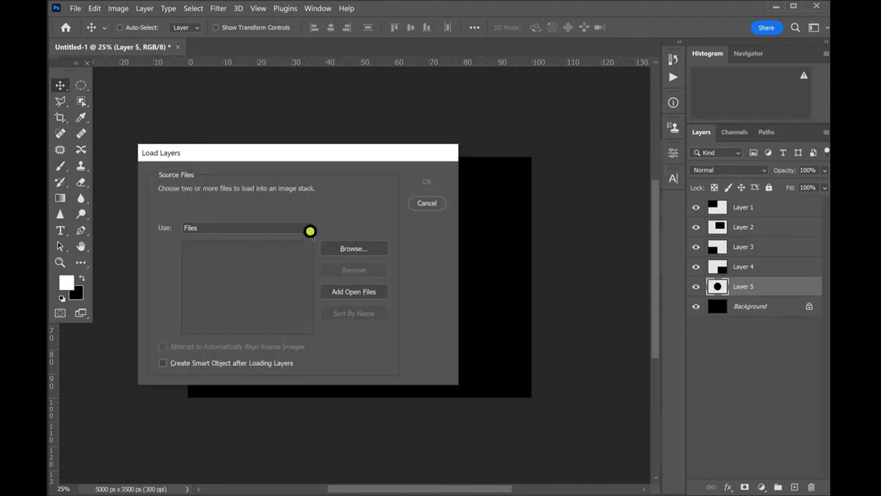
{"action": "left_click", "coordinate": [358, 252]}
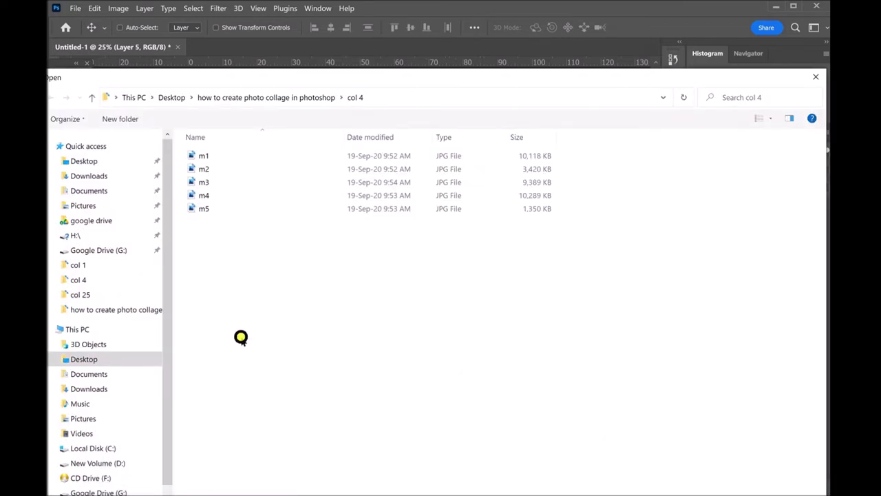
{"action": "mouse_move", "coordinate": [182, 236]}
{"action": "left_mouse_down"}
{"action": "mouse_move", "coordinate": [183, 168]}
{"action": "mouse_move", "coordinate": [335, 142]}
{"action": "left_mouse_up"}
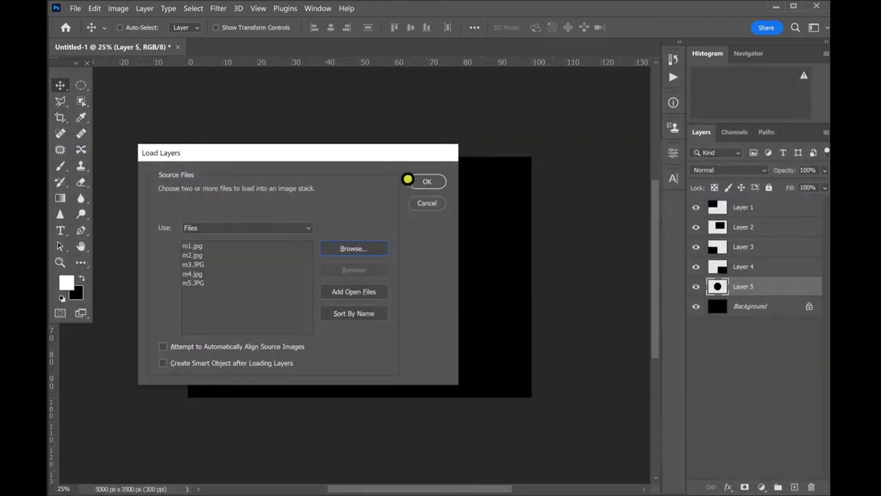
{"action": "left_click", "coordinate": [424, 181]}
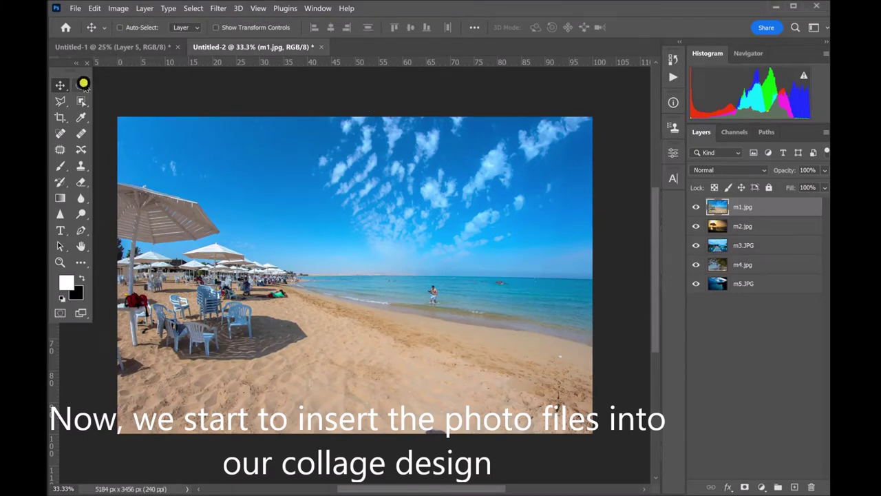
- Select and copy the entire m1 beach photo in Untitled-2
{"action": "left_click", "coordinate": [81, 84]}
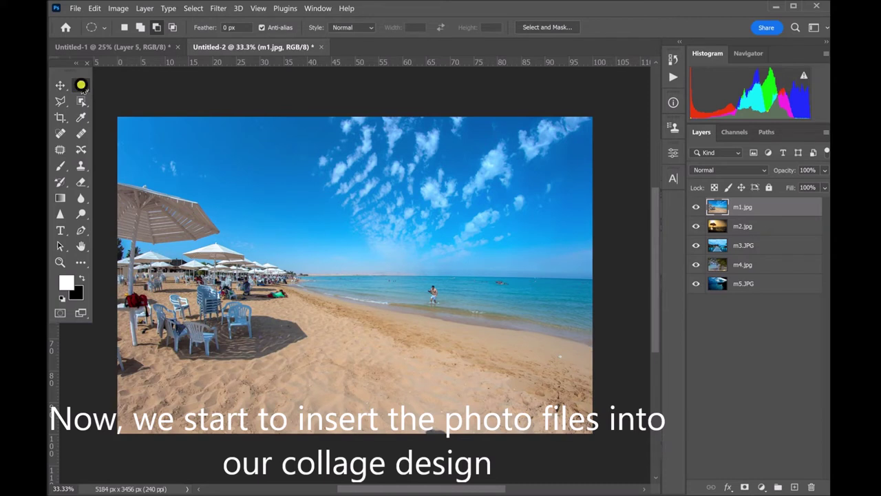
{"action": "right_click", "coordinate": [81, 84]}
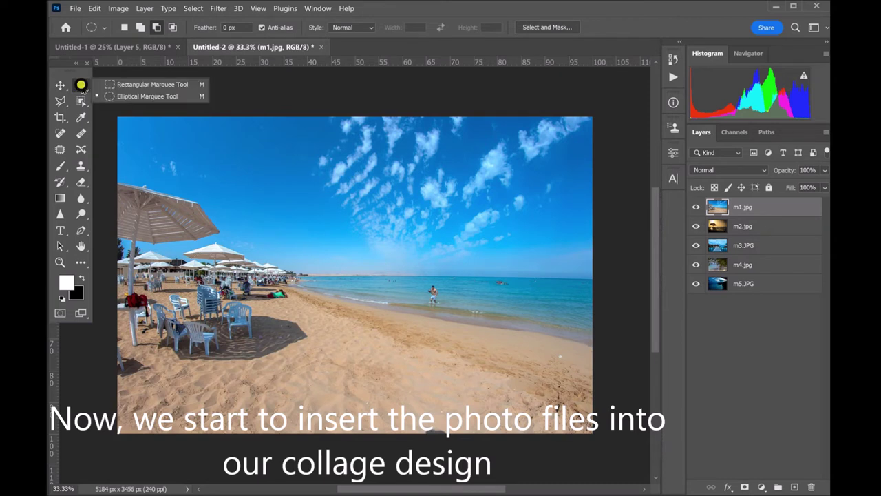
{"action": "left_click", "coordinate": [136, 85]}
{"action": "left_click_drag", "start_coordinate": [600, 114], "coordinate": [121, 440]}
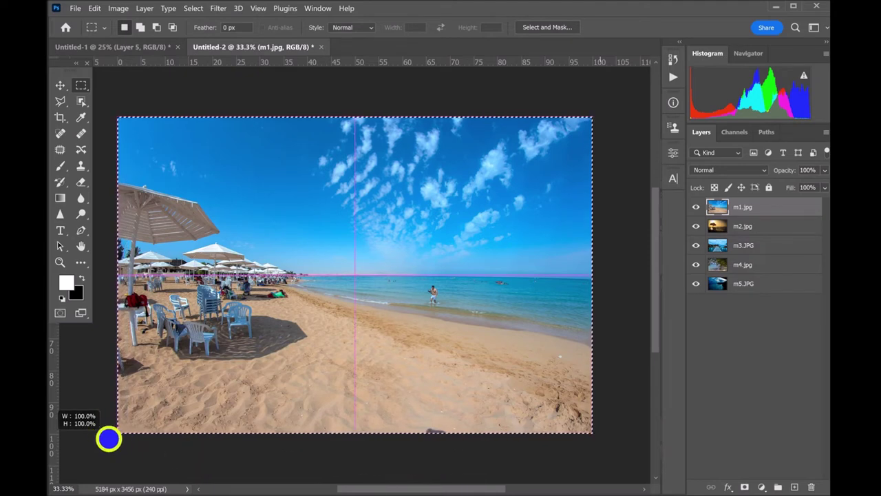
{"action": "left_click_drag", "start_coordinate": [121, 441], "coordinate": [108, 438]}
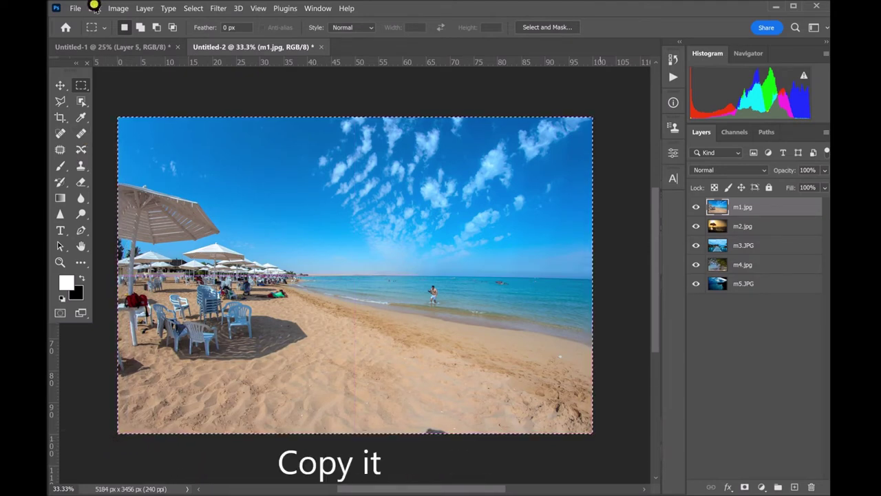
{"action": "left_click", "coordinate": [95, 9]}
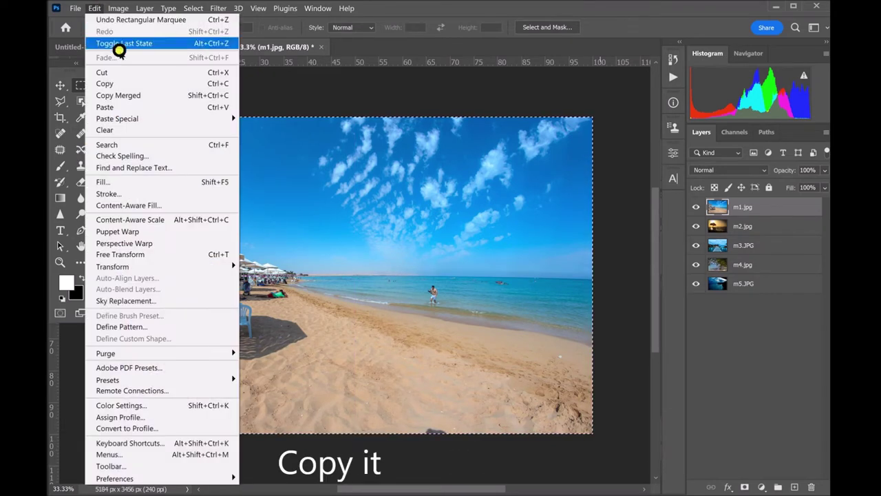
{"action": "left_click", "coordinate": [154, 80]}
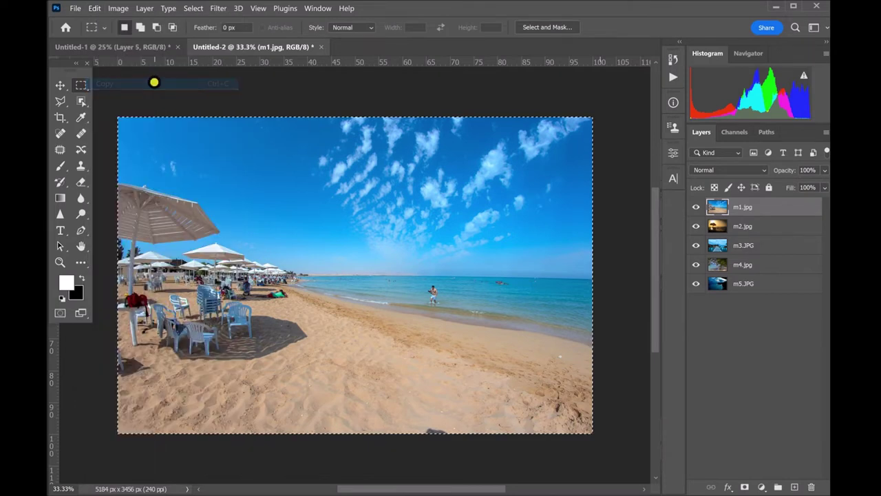
- Paste the m1 photo into a new Layer 6 above Layer 1 in Untitled-1
{"action": "left_click", "coordinate": [108, 47]}
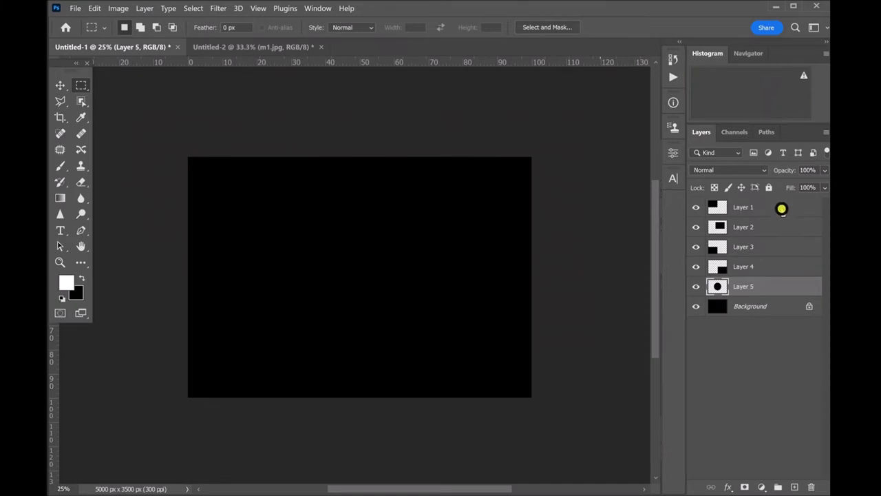
{"action": "left_click", "coordinate": [782, 209]}
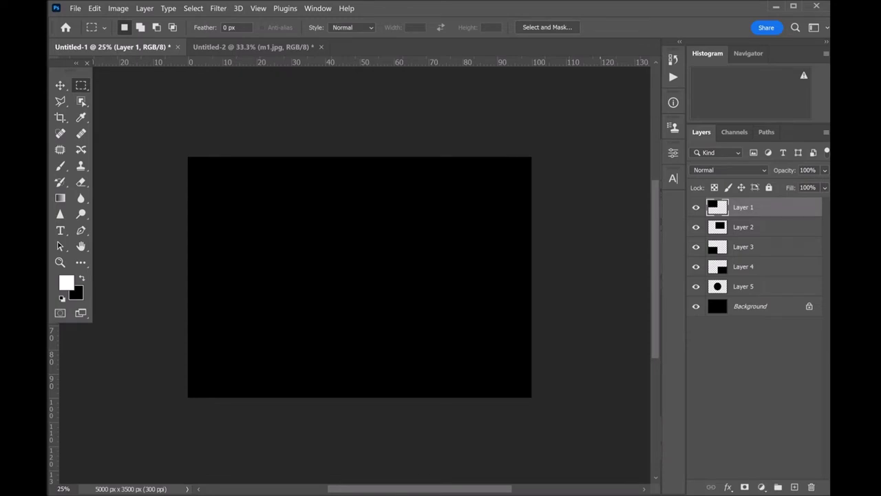
{"action": "left_click", "coordinate": [792, 488]}
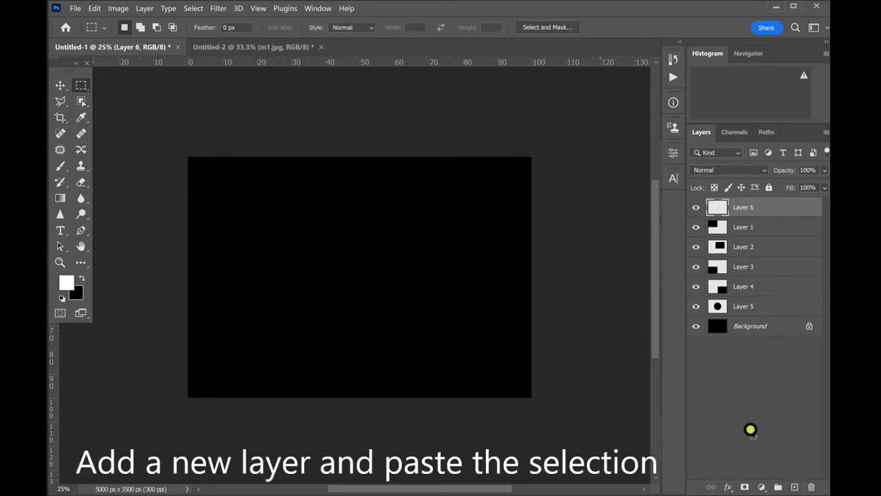
{"action": "key", "text": "ctrl+v"}
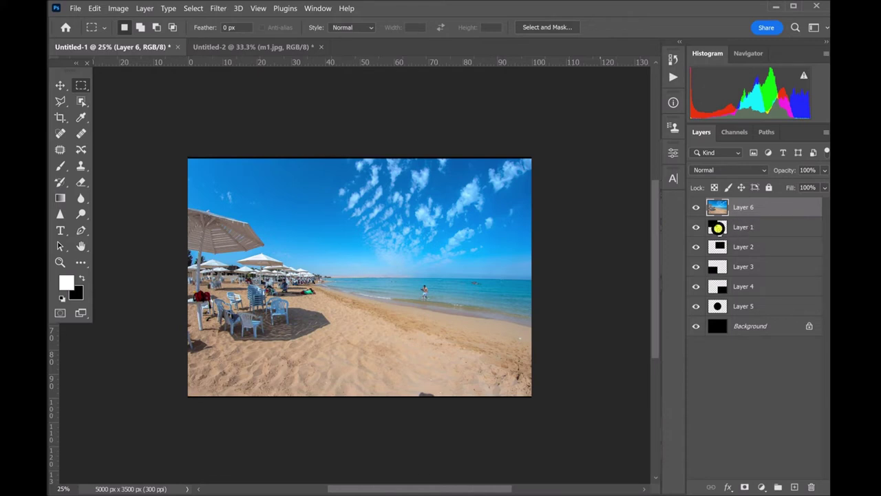
{"action": "left_click", "coordinate": [242, 47]}
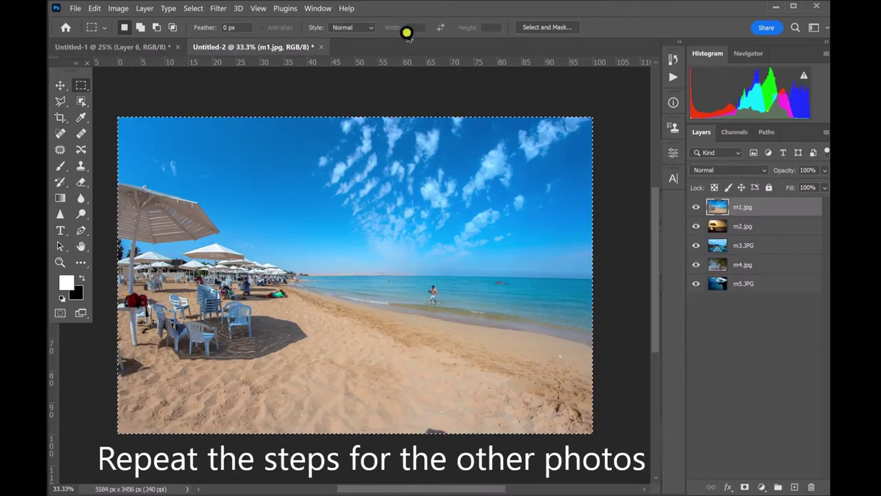
- Copy the m2 photo and paste it above Layer 2 in the collage as Layer 7
{"action": "left_click", "coordinate": [720, 225]}
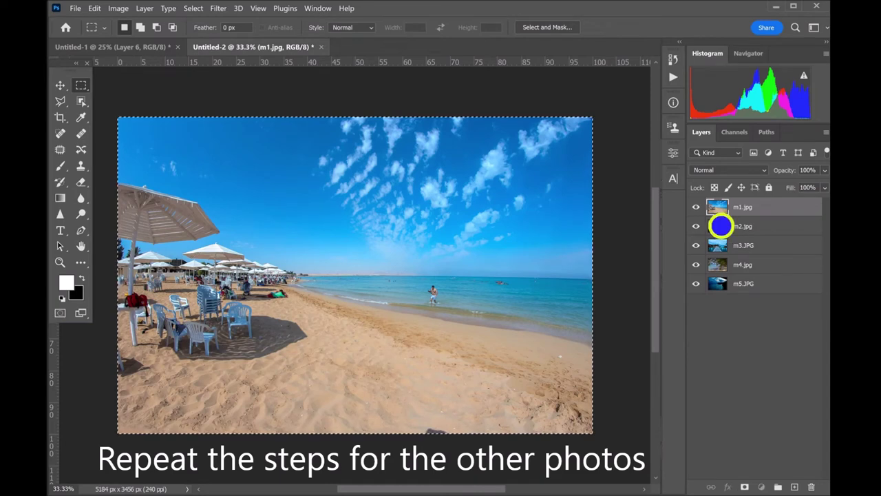
{"action": "left_click", "coordinate": [93, 9]}
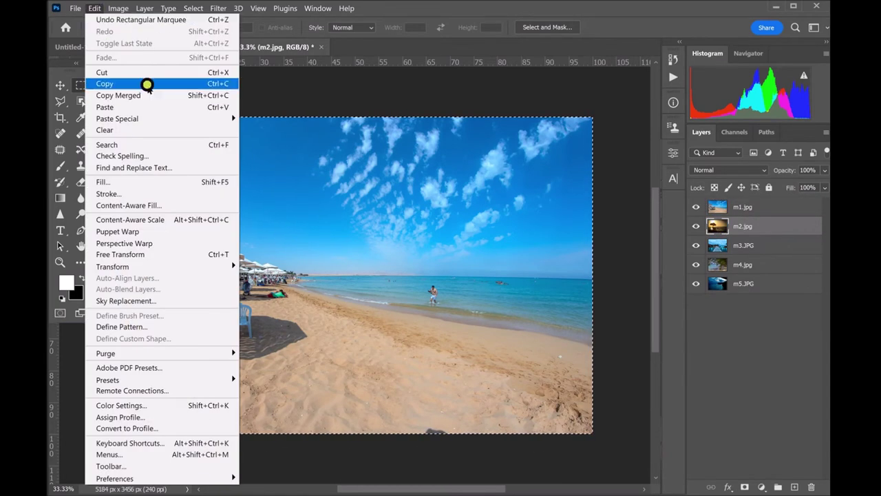
{"action": "left_click", "coordinate": [145, 84]}
{"action": "left_click", "coordinate": [110, 45]}
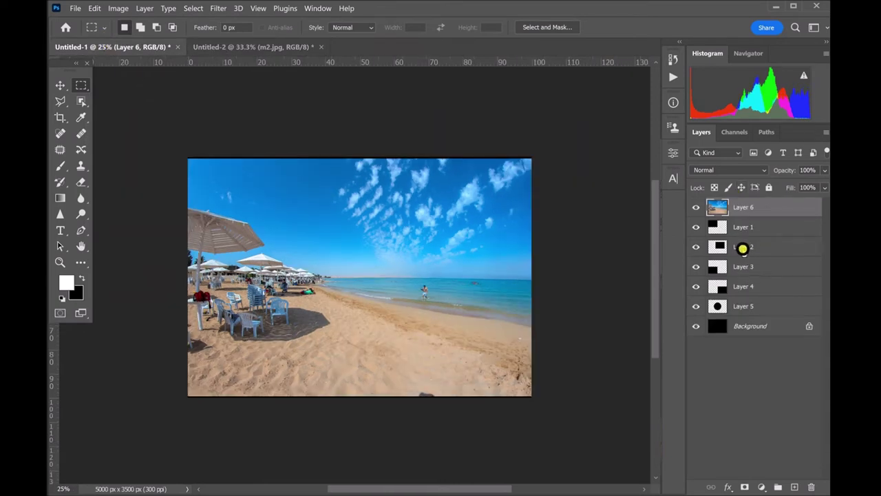
{"action": "left_click", "coordinate": [743, 249]}
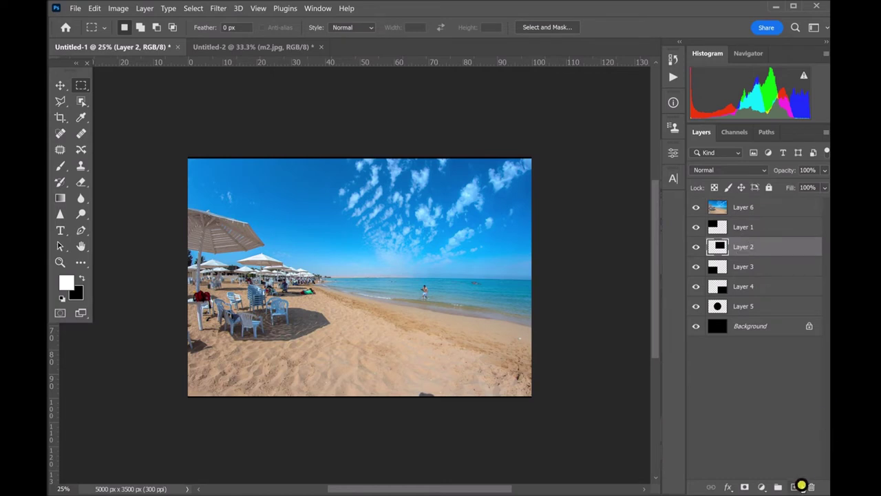
{"action": "key", "text": "ctrl+v"}
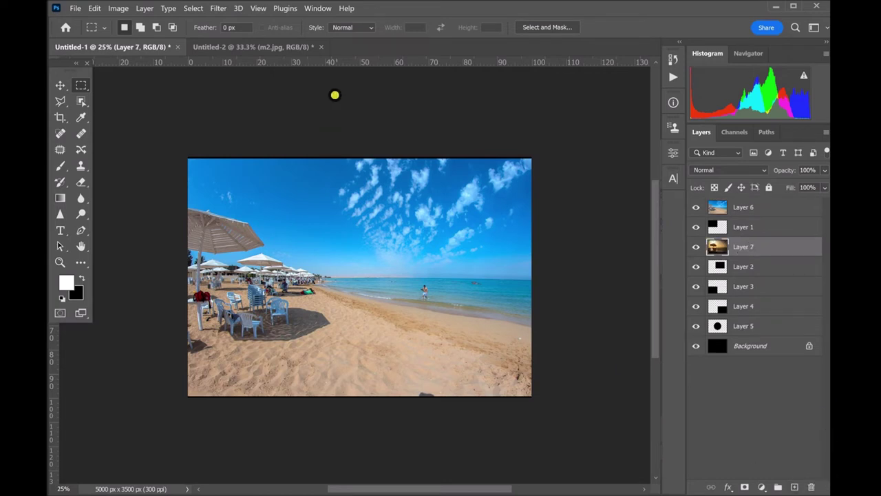
{"action": "left_click", "coordinate": [286, 47]}
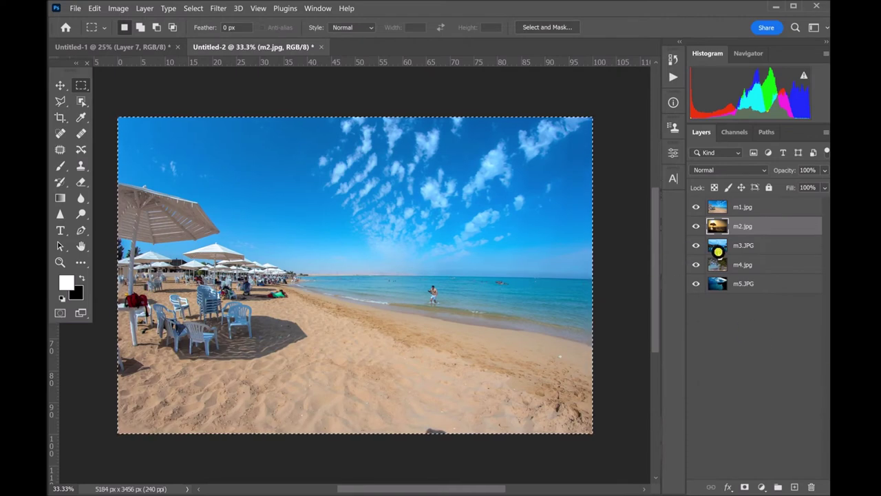
- Hide m1 and m2, then copy the m3 pier photo above Layer 5 as Layer 8
{"action": "left_click", "coordinate": [718, 250]}
{"action": "left_click", "coordinate": [695, 226]}
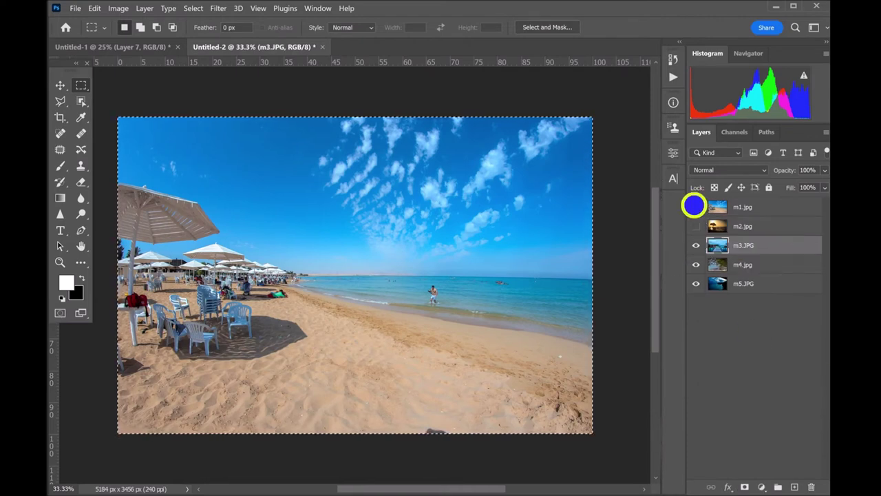
{"action": "left_click", "coordinate": [696, 207]}
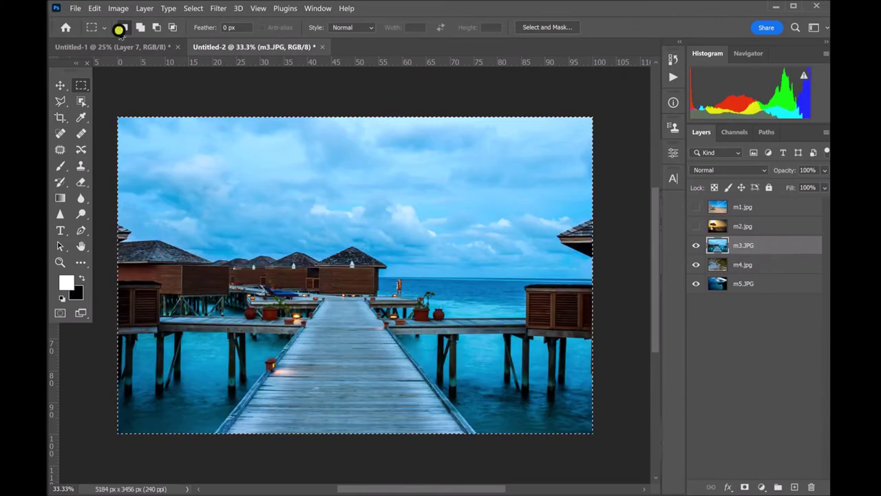
{"action": "left_click", "coordinate": [90, 9]}
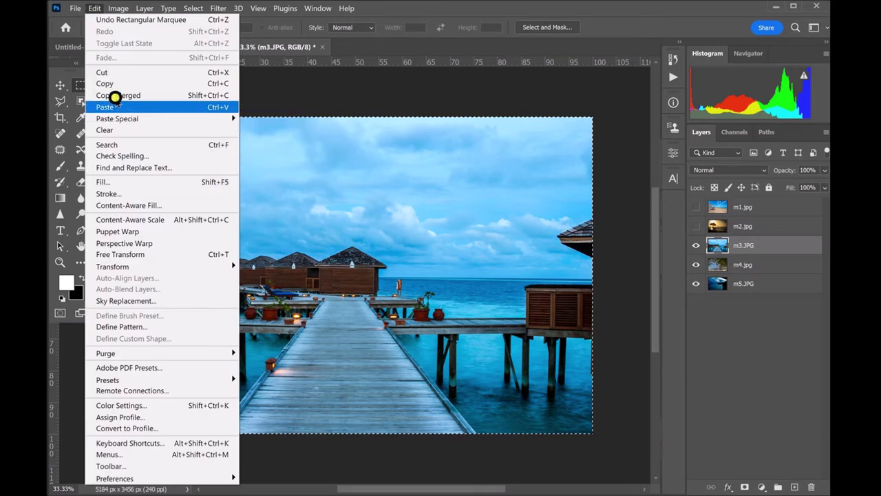
{"action": "left_click", "coordinate": [140, 84]}
{"action": "left_click", "coordinate": [155, 52]}
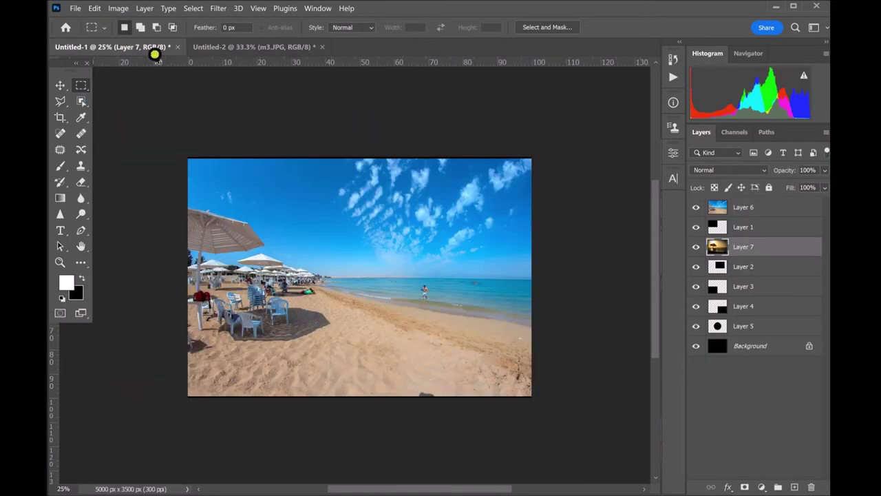
{"action": "left_click", "coordinate": [750, 326]}
{"action": "key", "text": "ctrl+v"}
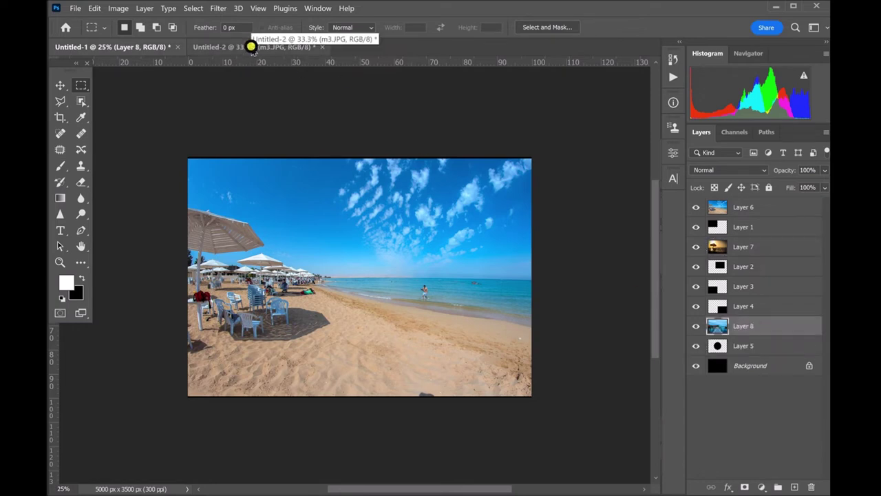
{"action": "left_click", "coordinate": [250, 50]}
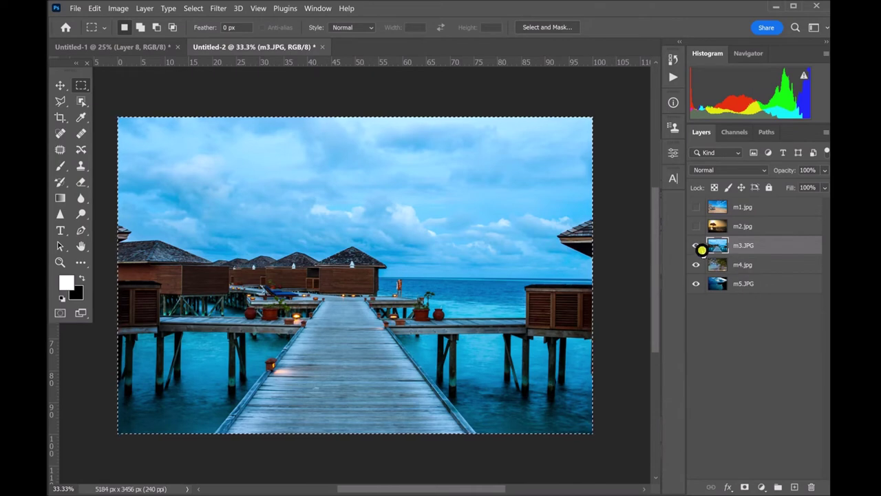
- Copy the m4.jpg palm beach photo into the collage as Layer 9, between Layers 2 and 3
{"action": "left_click", "coordinate": [696, 245]}
{"action": "left_click", "coordinate": [716, 267]}
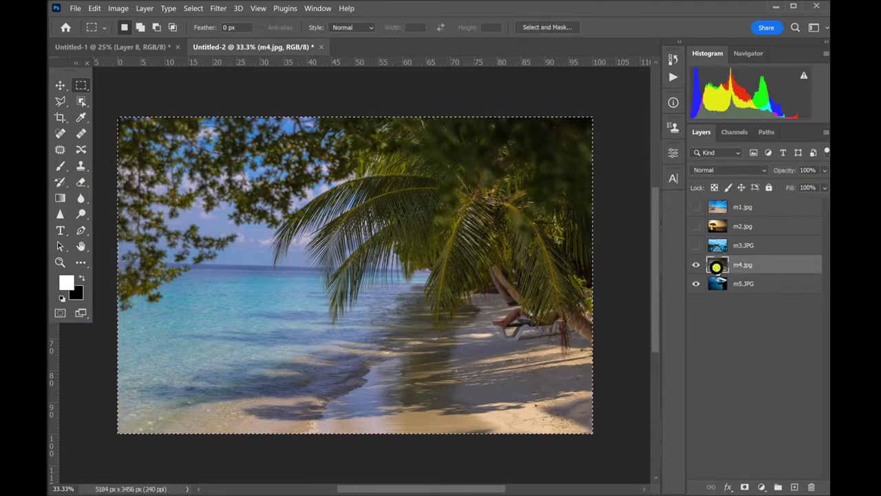
{"action": "left_click", "coordinate": [93, 8]}
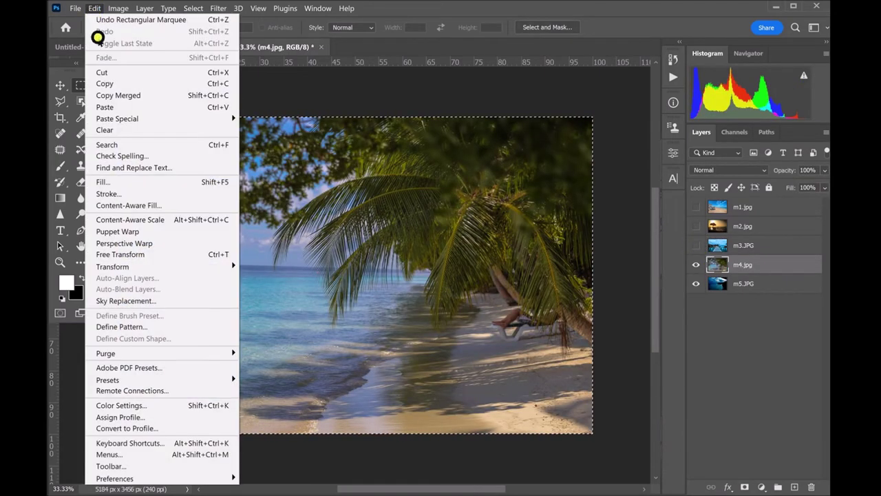
{"action": "left_click", "coordinate": [171, 83]}
{"action": "left_click", "coordinate": [131, 46]}
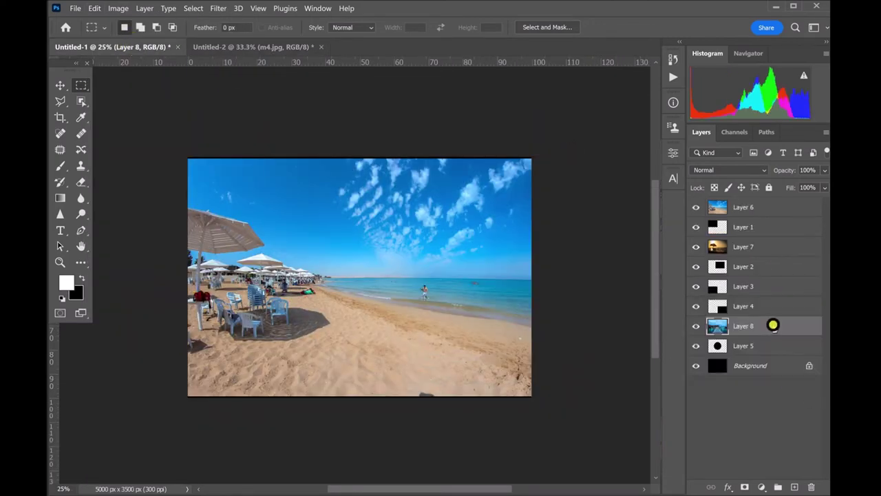
{"action": "left_click", "coordinate": [721, 269]}
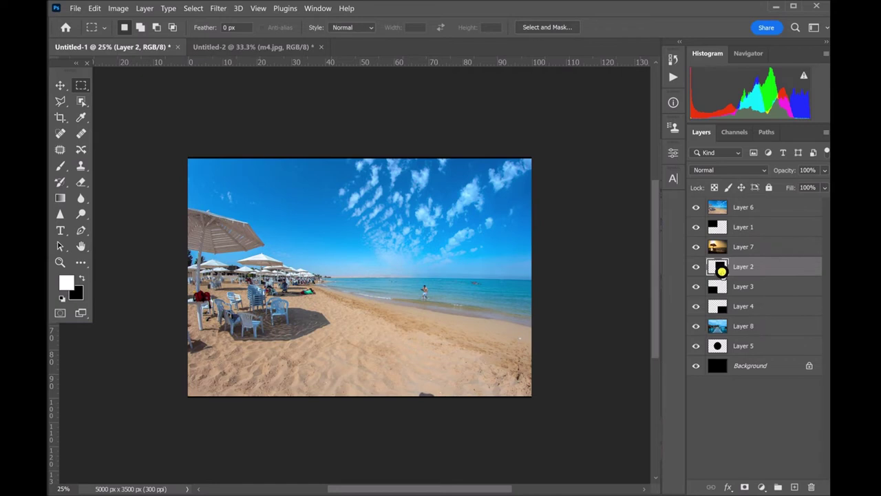
{"action": "key", "text": "ctrl+v"}
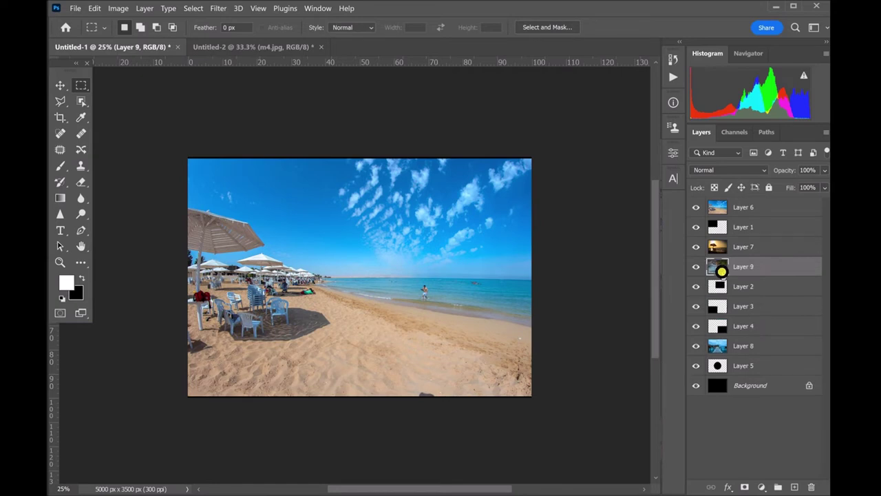
{"action": "left_click_drag", "start_coordinate": [779, 270], "coordinate": [784, 305]}
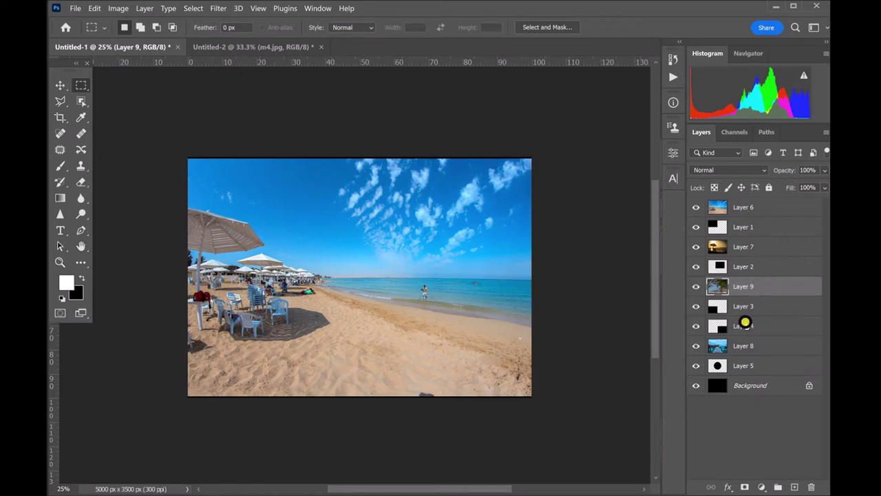
- Paste m4.jpg into the collage again as Layer 10, directly above Layer 4
{"action": "left_click", "coordinate": [269, 49]}
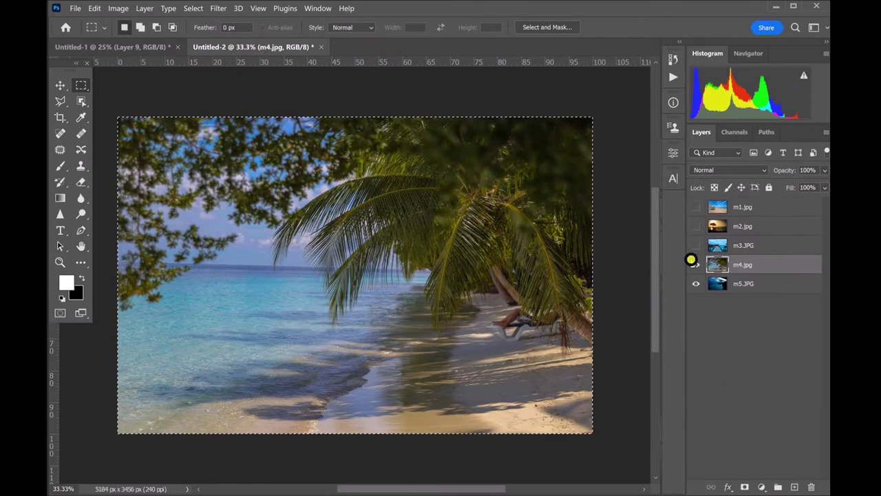
{"action": "left_click", "coordinate": [696, 264]}
{"action": "left_click", "coordinate": [94, 8]}
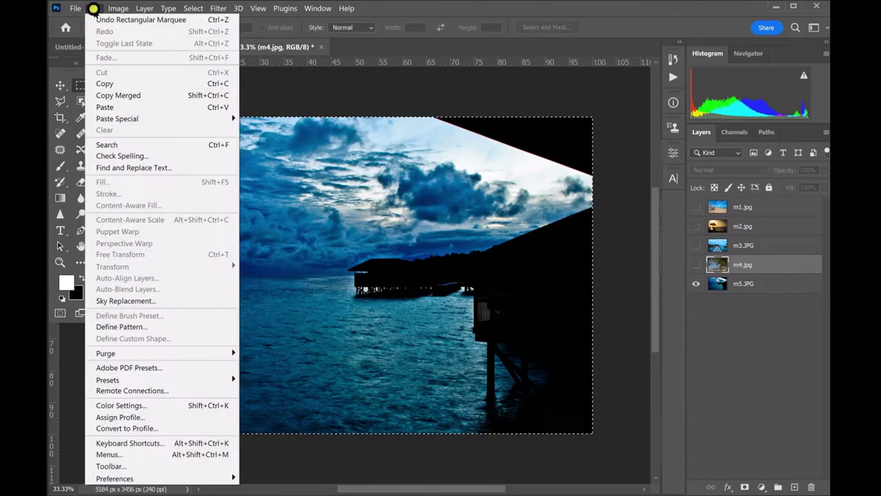
{"action": "left_click", "coordinate": [152, 83]}
{"action": "left_click", "coordinate": [118, 47]}
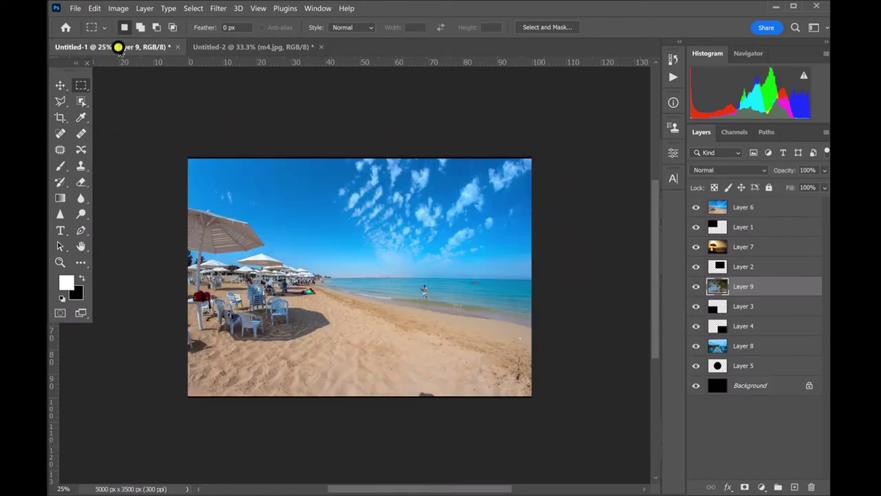
{"action": "left_click", "coordinate": [765, 333]}
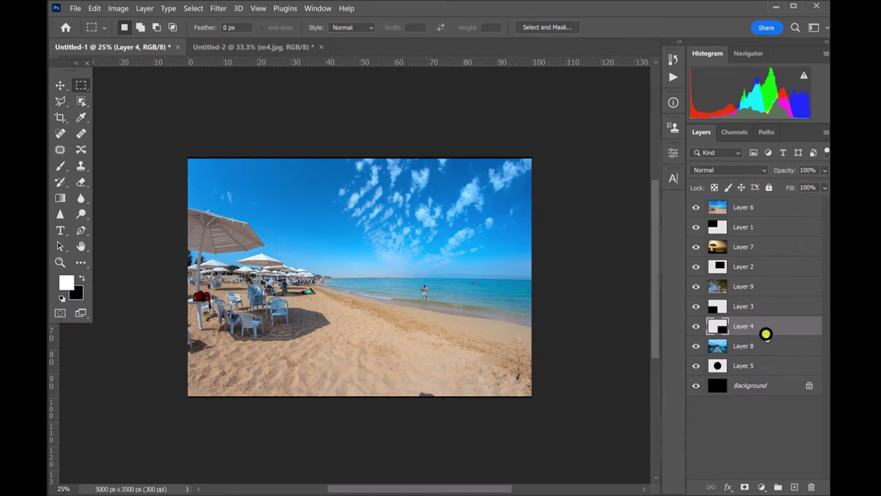
{"action": "key", "text": "ctrl+v"}
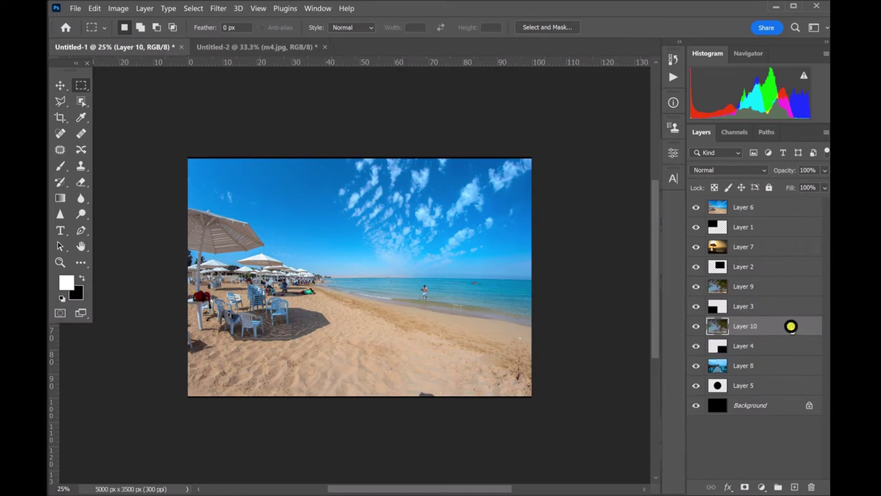
{"action": "key", "text": "v"}
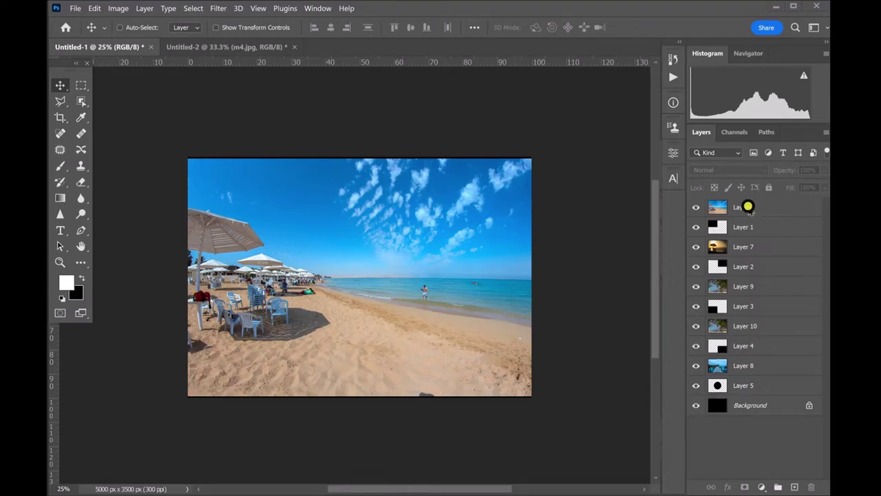
- Clip the beach-umbrella photo on Layer 6 to the shape layer below it
{"action": "left_click", "coordinate": [792, 209]}
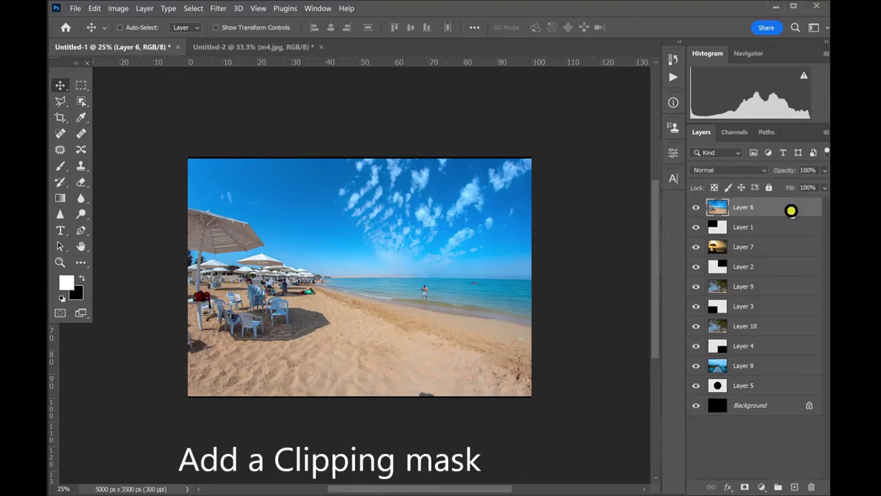
{"action": "right_click", "coordinate": [796, 211]}
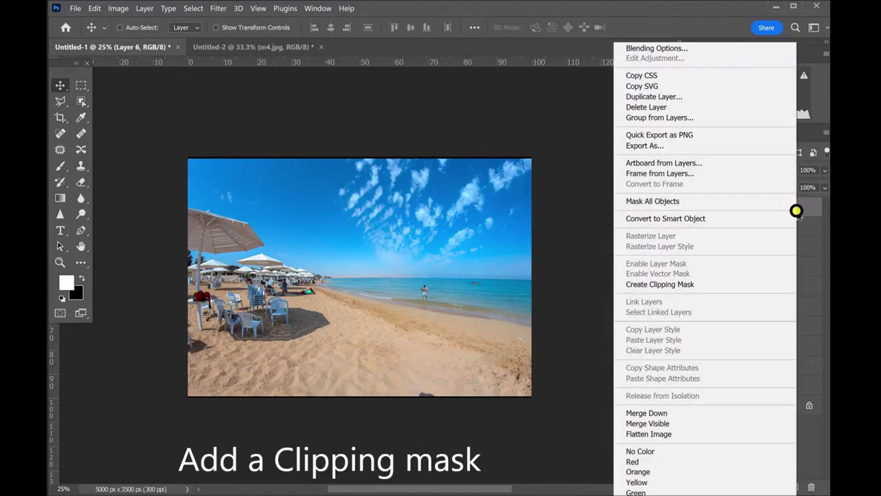
{"action": "left_click", "coordinate": [692, 284]}
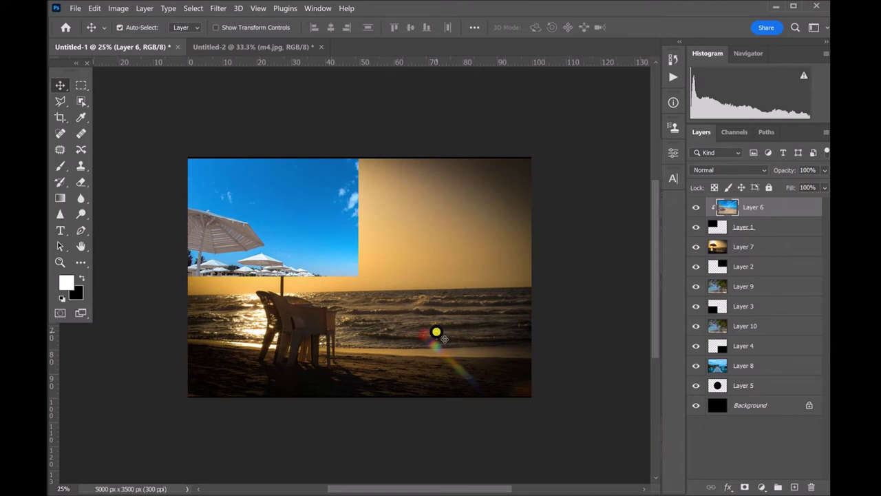
- Scale the Layer 6 photo to 49.6% so it fills the top-left quadrant
{"action": "key", "text": "ctrl+t"}
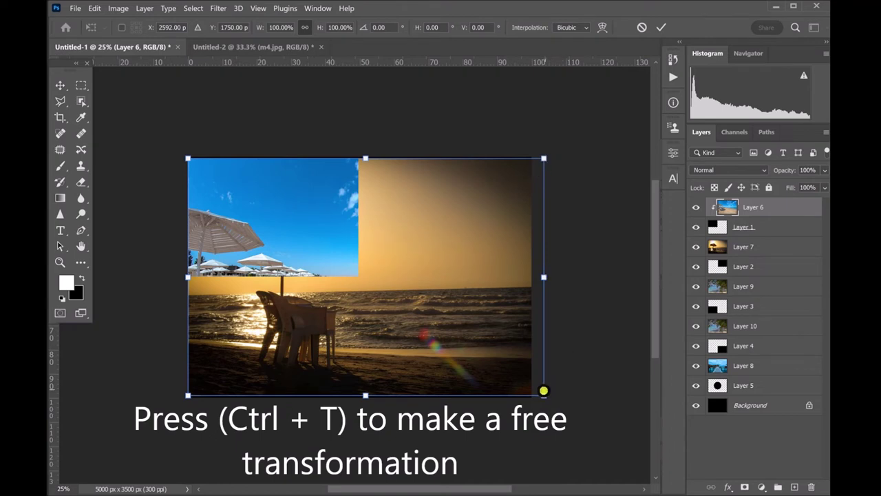
{"action": "left_click_drag", "start_coordinate": [544, 390], "coordinate": [351, 291]}
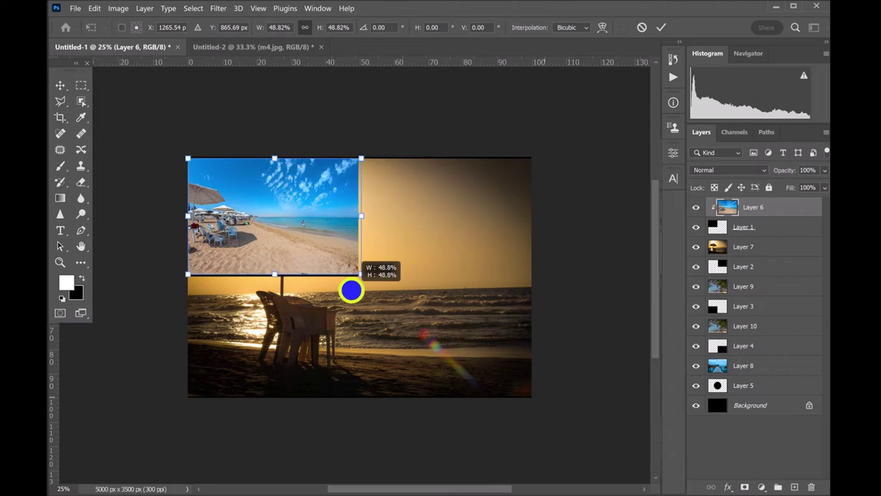
{"action": "left_click_drag", "start_coordinate": [351, 290], "coordinate": [338, 290]}
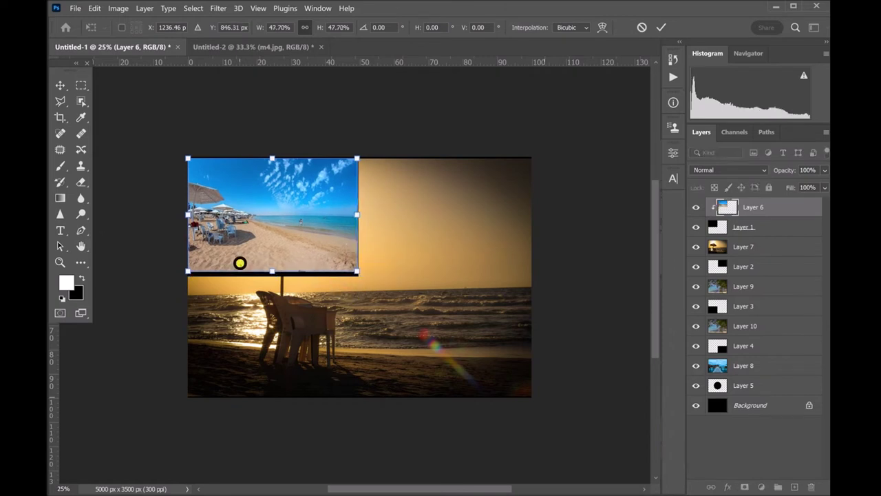
{"action": "left_click_drag", "start_coordinate": [271, 272], "coordinate": [271, 274]}
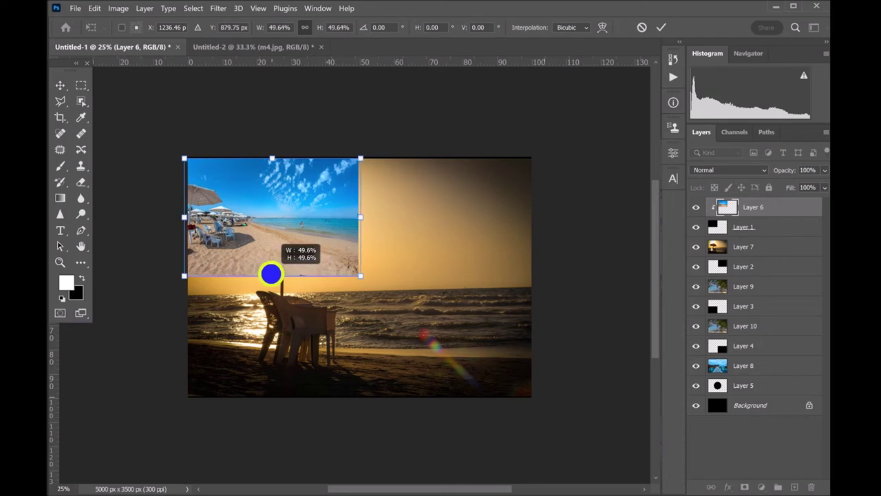
{"action": "left_click_drag", "start_coordinate": [271, 274], "coordinate": [271, 276]}
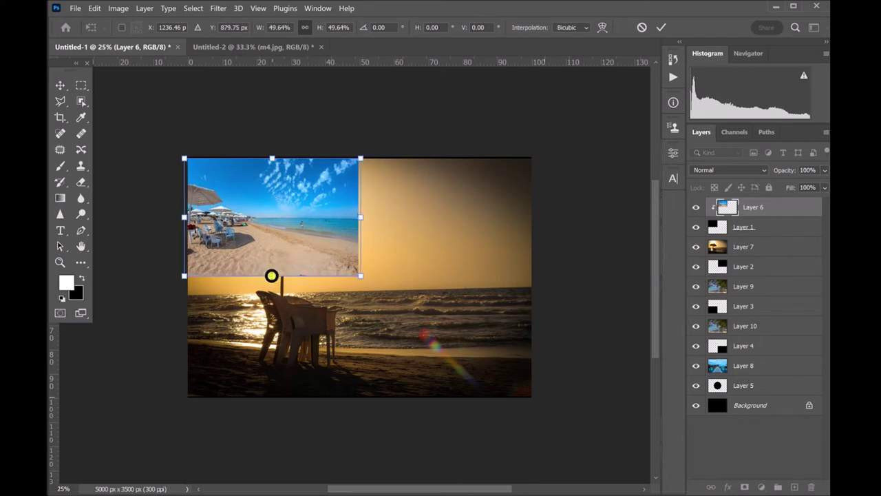
{"action": "left_click", "coordinate": [716, 248]}
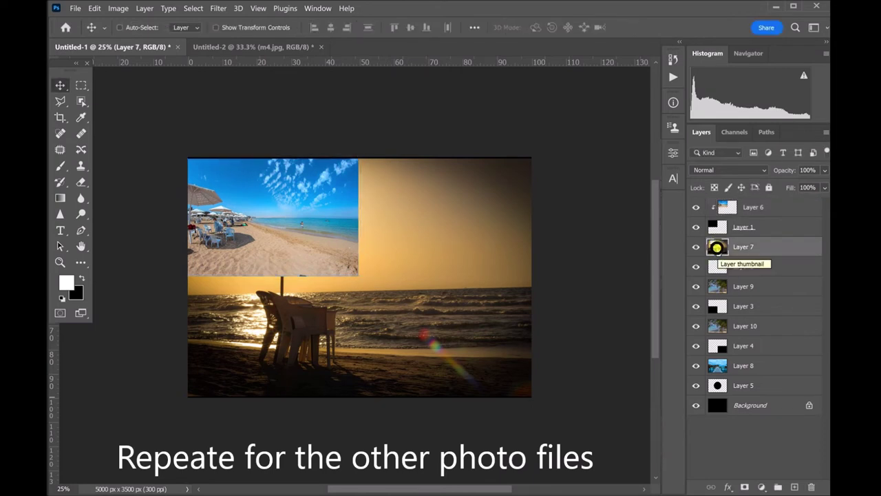
- Clip the sunset photo on Layer 7 and scale it into the top-right quadrant
{"action": "right_click", "coordinate": [795, 246]}
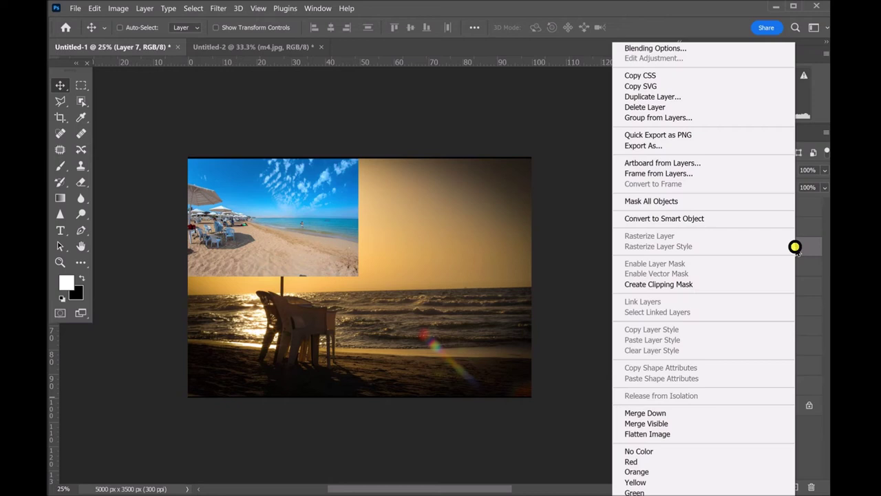
{"action": "left_click", "coordinate": [665, 285]}
{"action": "key", "text": "ctrl+t"}
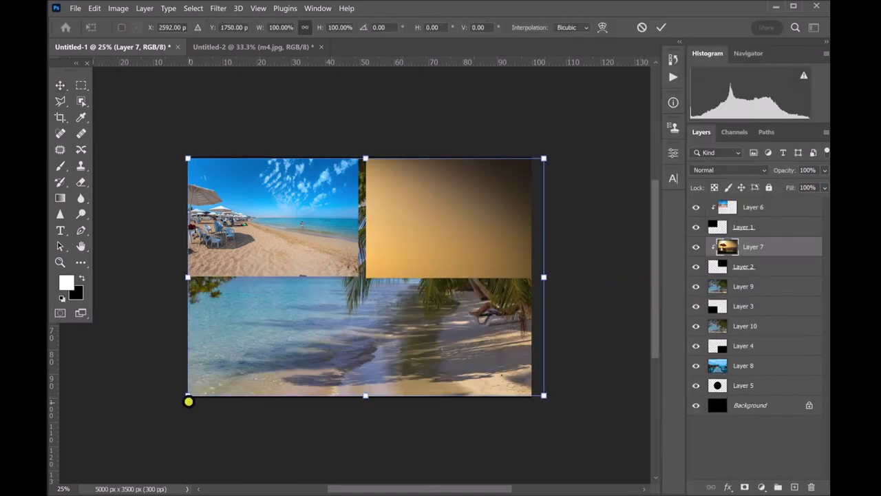
{"action": "left_click_drag", "start_coordinate": [189, 399], "coordinate": [375, 305]}
{"action": "left_click_drag", "start_coordinate": [491, 249], "coordinate": [500, 245]}
{"action": "left_click", "coordinate": [775, 286]}
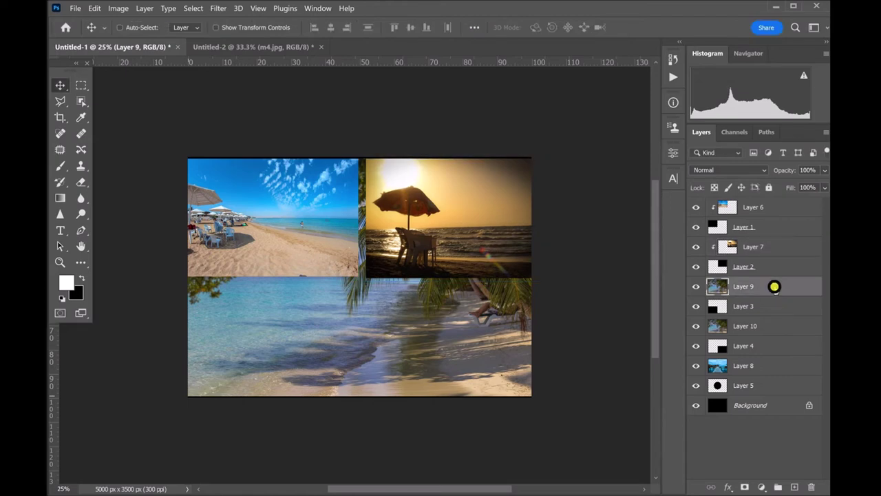
- Clip the Layer 9 palm photo and scale it into the bottom-left quadrant
{"action": "right_click", "coordinate": [778, 286]}
{"action": "left_click", "coordinate": [785, 285]}
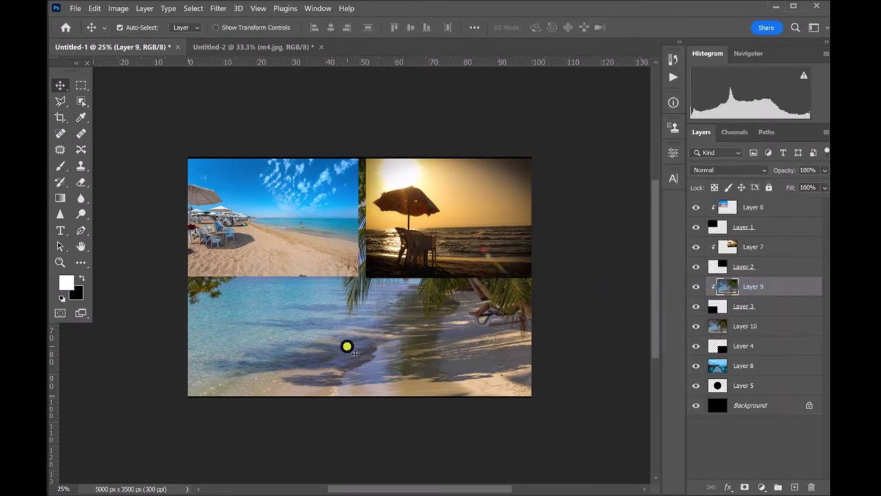
{"action": "key", "text": "ctrl+t"}
{"action": "left_click_drag", "start_coordinate": [540, 160], "coordinate": [361, 270]}
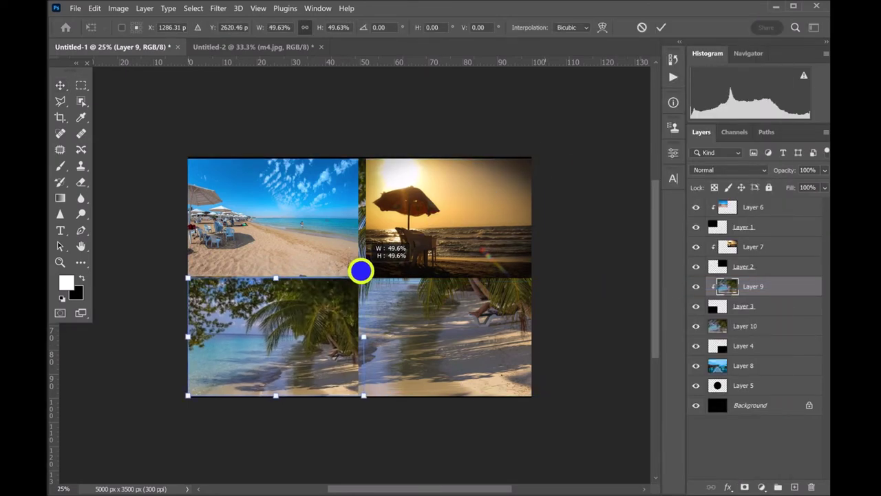
{"action": "left_click", "coordinate": [763, 328]}
- Clip the Layer 10 palm photo and fit it to the bottom-right quadrant
{"action": "right_click", "coordinate": [795, 328]}
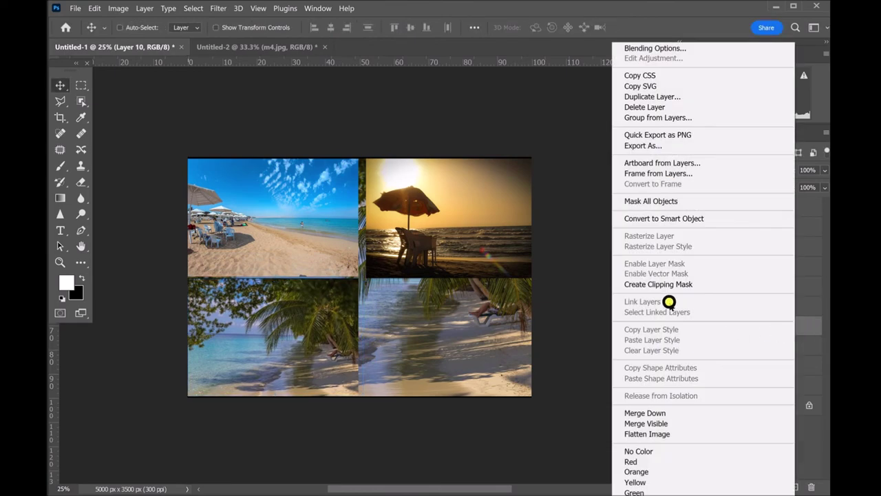
{"action": "left_click", "coordinate": [659, 284]}
{"action": "key", "text": "ctrl+t"}
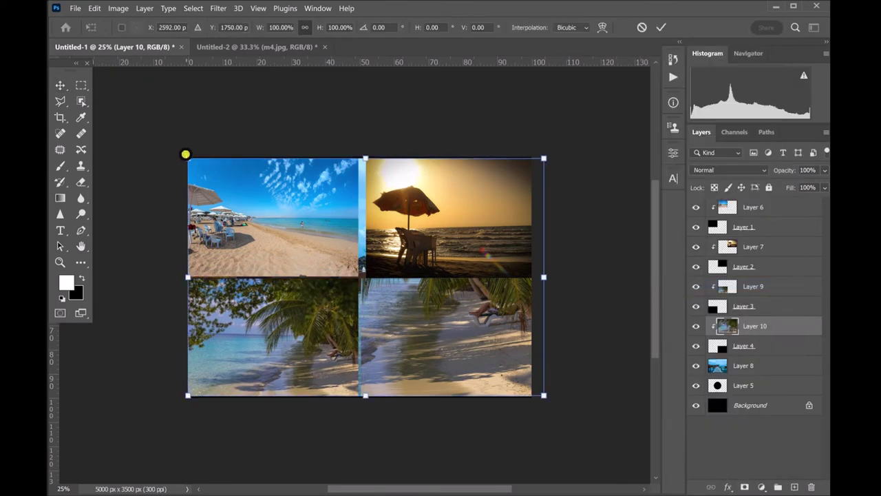
{"action": "left_click_drag", "start_coordinate": [185, 154], "coordinate": [346, 289]}
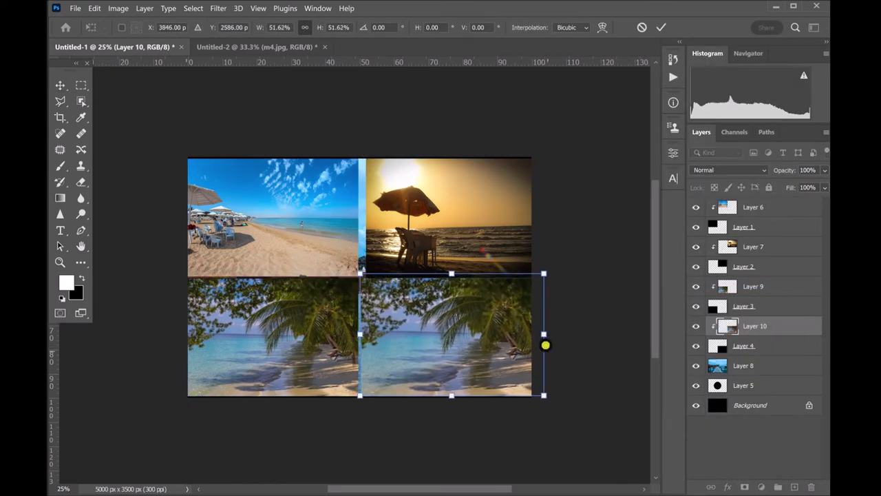
{"action": "left_click_drag", "start_coordinate": [545, 345], "coordinate": [534, 336]}
{"action": "left_click_drag", "start_coordinate": [449, 397], "coordinate": [448, 398]}
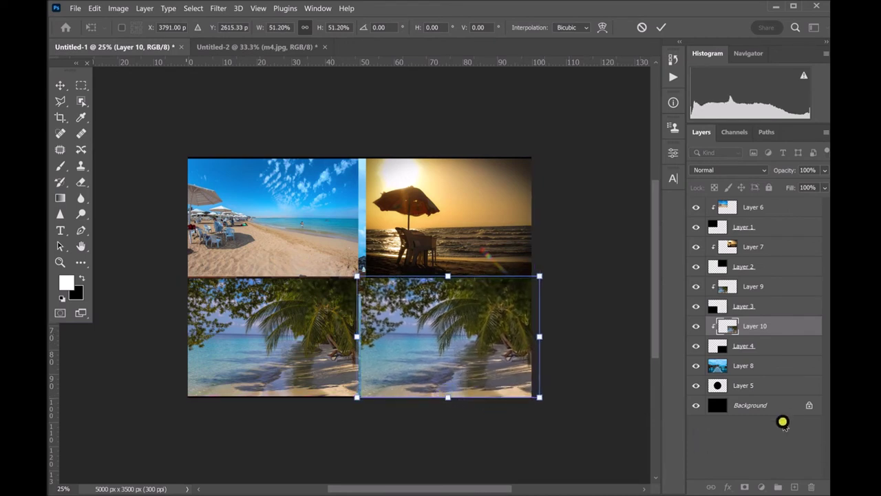
{"action": "left_click", "coordinate": [766, 371]}
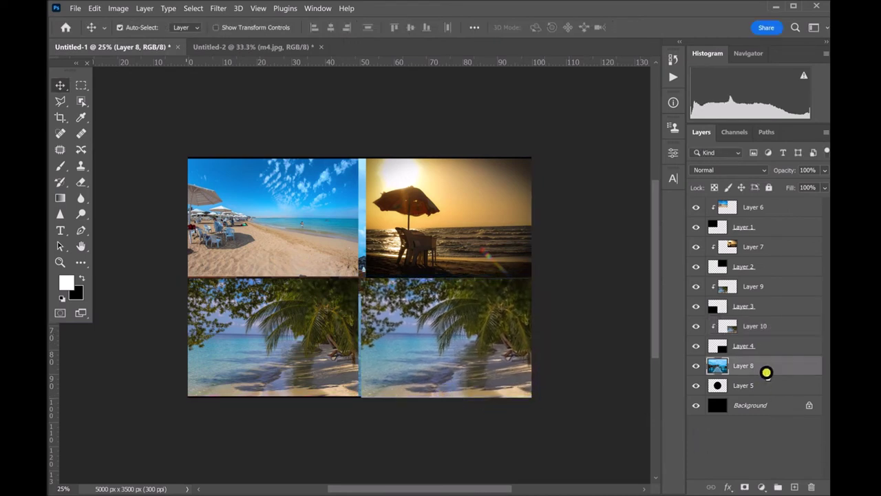
- Shrink the Layer 8 dock photo to about 65% and shift it up and right
{"action": "key", "text": "ctrl+t"}
{"action": "left_click_drag", "start_coordinate": [544, 157], "coordinate": [417, 237]}
{"action": "left_click_drag", "start_coordinate": [393, 323], "coordinate": [461, 294]}
{"action": "key", "text": "Return"}
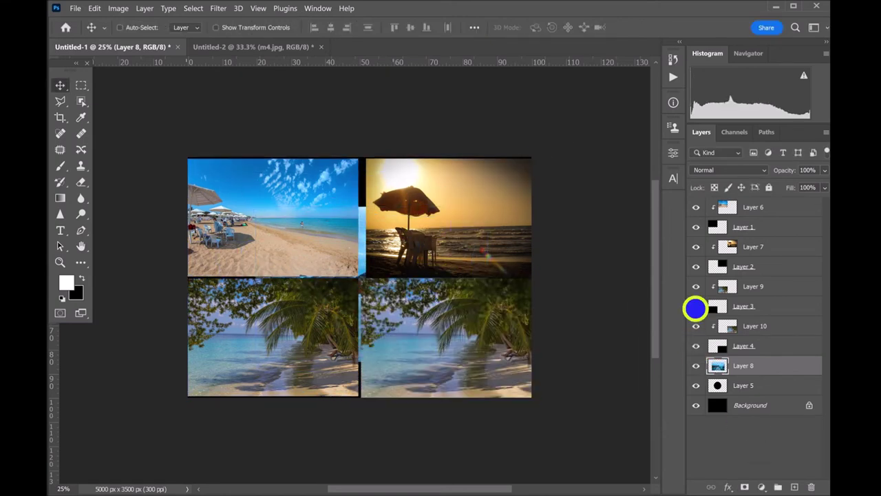
- Hide Layers 3, 2, 6 and 1 to reveal the dock photo
{"action": "left_click", "coordinate": [695, 306]}
{"action": "left_click", "coordinate": [695, 266]}
{"action": "left_click", "coordinate": [696, 207]}
{"action": "left_click", "coordinate": [695, 207]}
{"action": "left_click", "coordinate": [695, 227]}
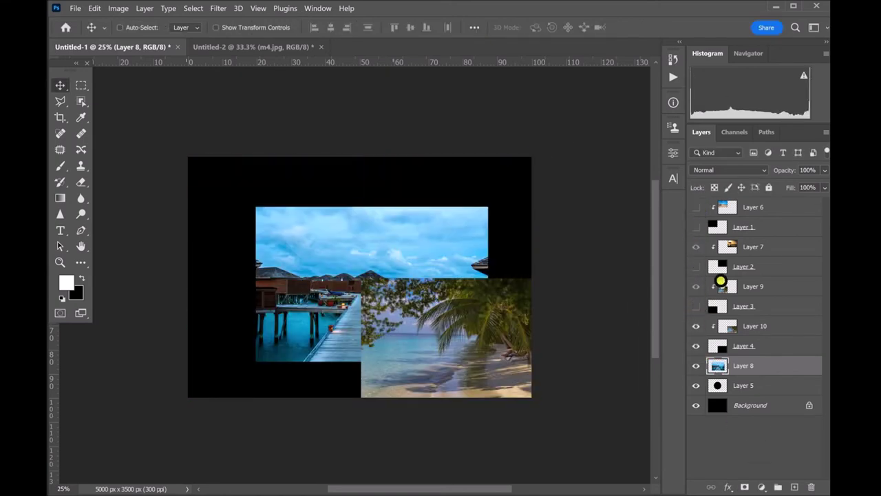
- Clip the dock photo into the circle and hide Layers 10 and 4
{"action": "right_click", "coordinate": [788, 365]}
{"action": "left_click", "coordinate": [685, 284]}
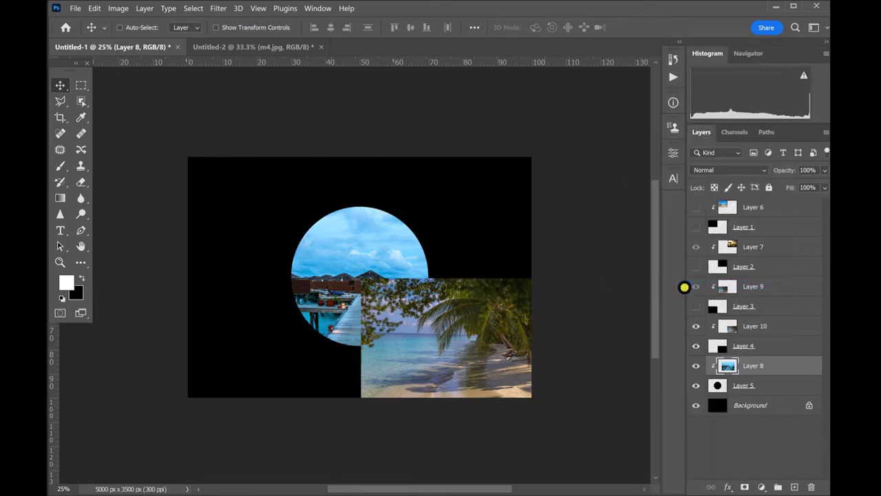
{"action": "left_click", "coordinate": [695, 326]}
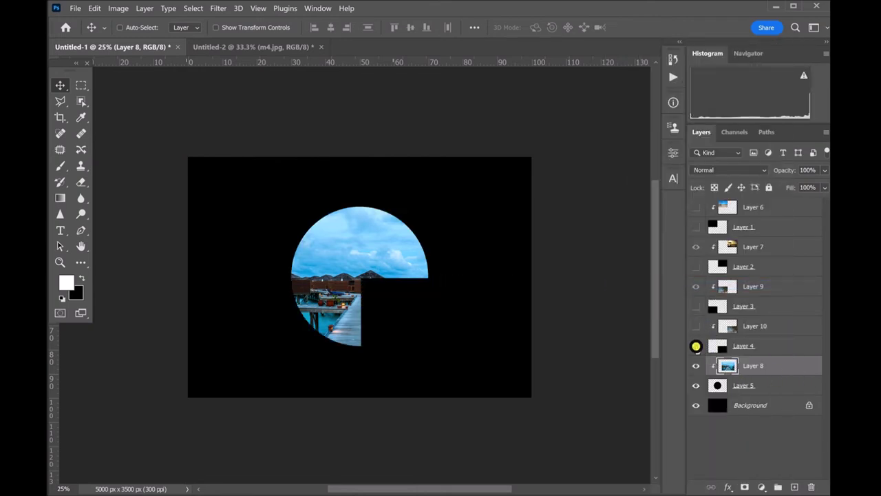
{"action": "left_click", "coordinate": [695, 346]}
- Scale the dock photo to about 75% and centre the boardwalk inside the circle
{"action": "left_click_drag", "start_coordinate": [356, 287], "coordinate": [352, 272]}
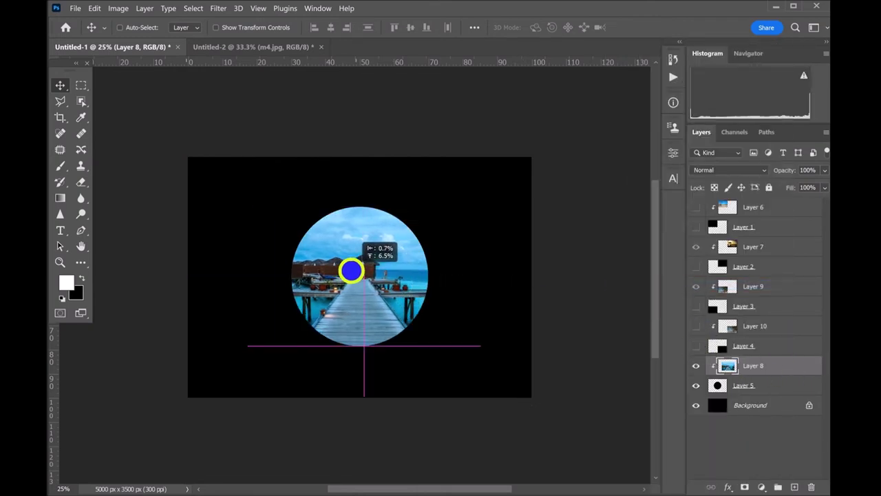
{"action": "key", "text": "ctrl+t"}
{"action": "left_click_drag", "start_coordinate": [481, 190], "coordinate": [423, 229]}
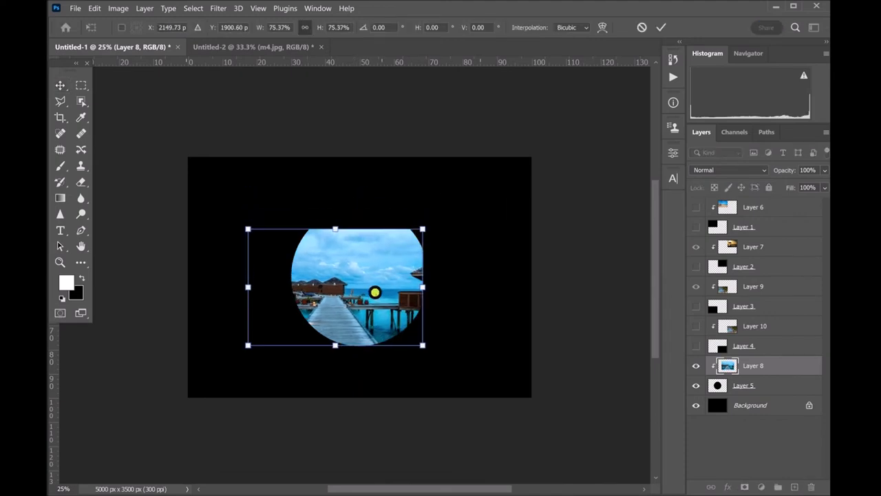
{"action": "left_click_drag", "start_coordinate": [386, 282], "coordinate": [403, 277]}
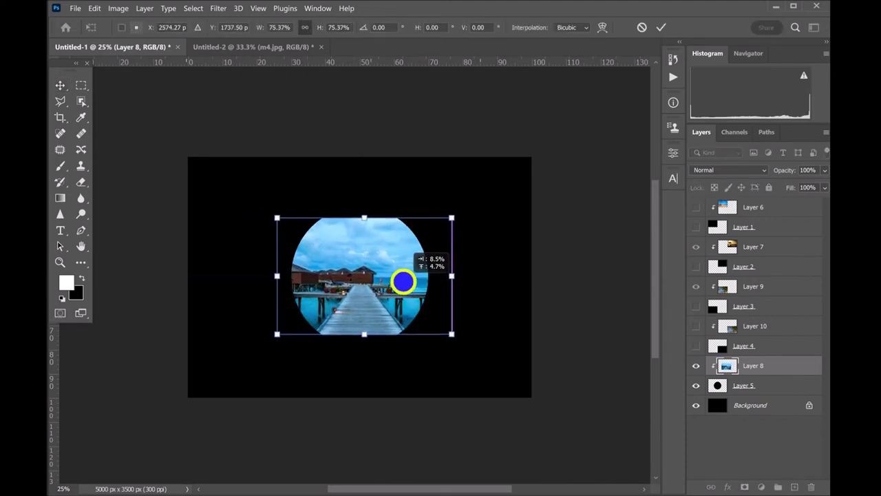
{"action": "left_click_drag", "start_coordinate": [403, 277], "coordinate": [404, 283]}
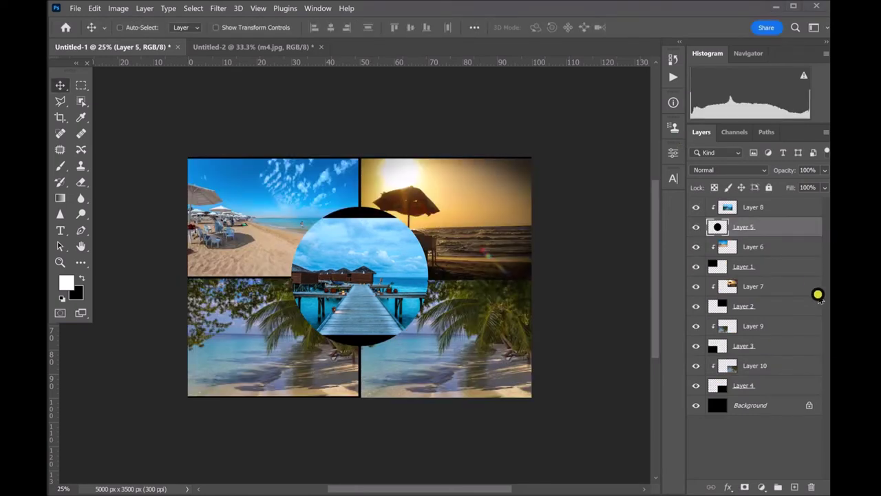
- Give the Layer 5 circle an 18 px white Inside stroke via Blending Options
{"action": "double_click", "coordinate": [799, 227]}
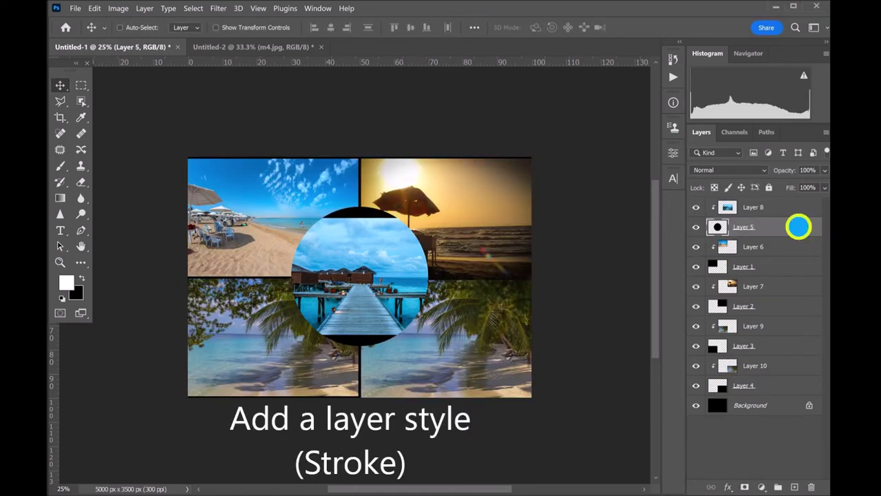
{"action": "right_click", "coordinate": [799, 227]}
{"action": "left_click", "coordinate": [809, 227]}
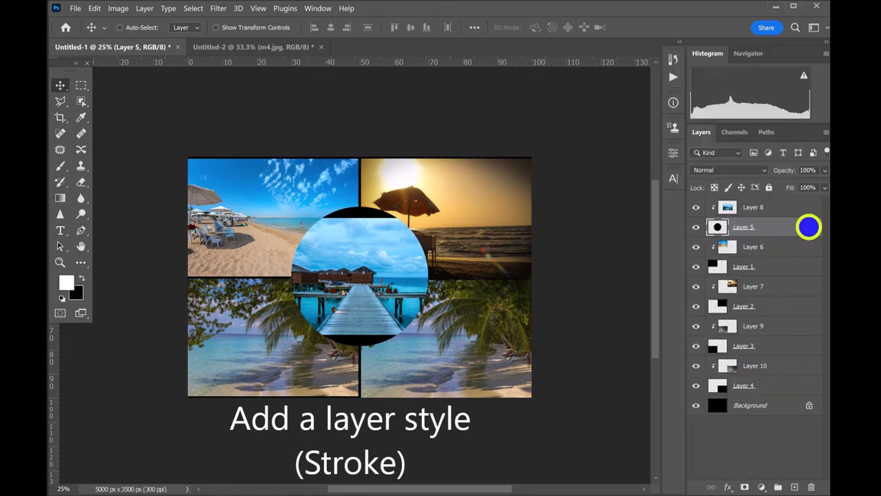
{"action": "left_click", "coordinate": [808, 226]}
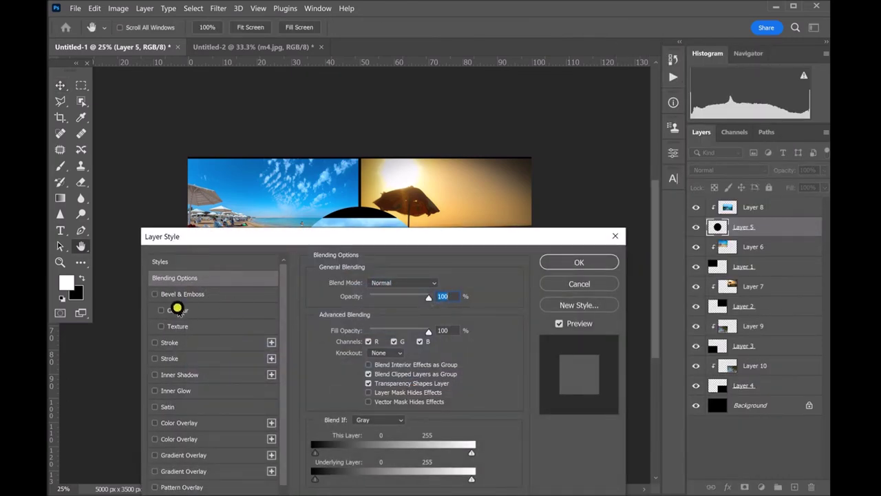
{"action": "left_click", "coordinate": [154, 342]}
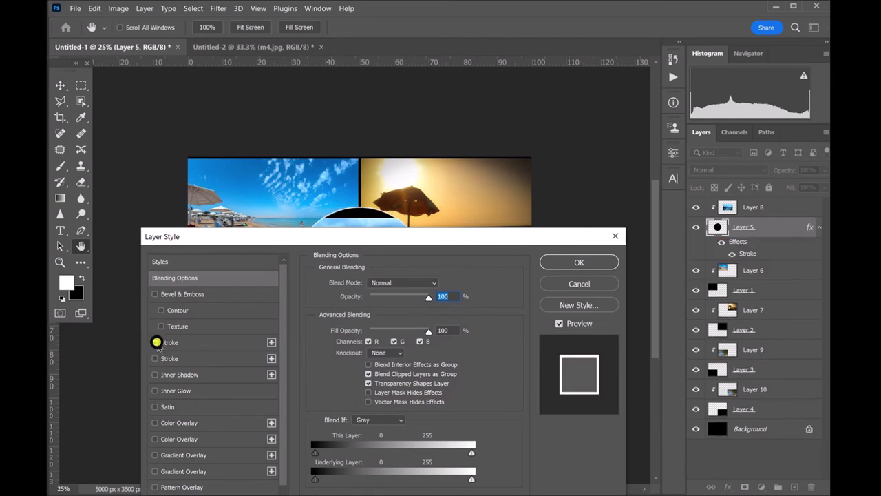
{"action": "left_click", "coordinate": [244, 342]}
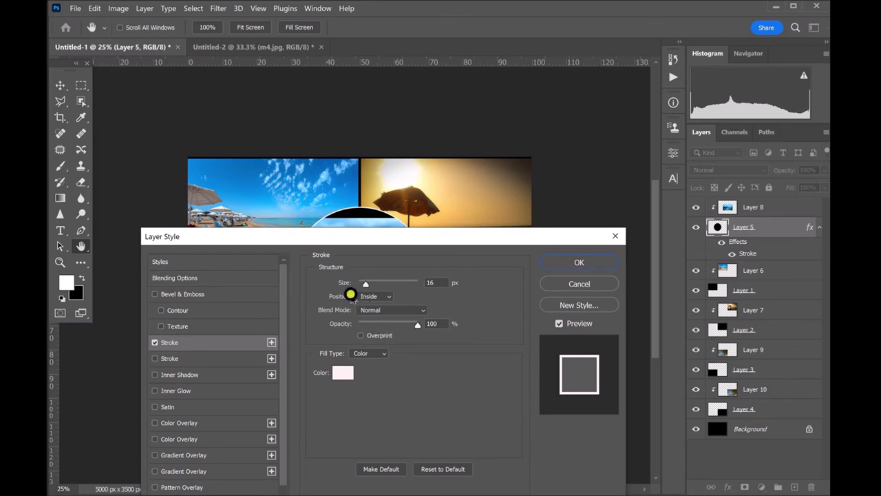
{"action": "left_click_drag", "start_coordinate": [366, 282], "coordinate": [367, 281]}
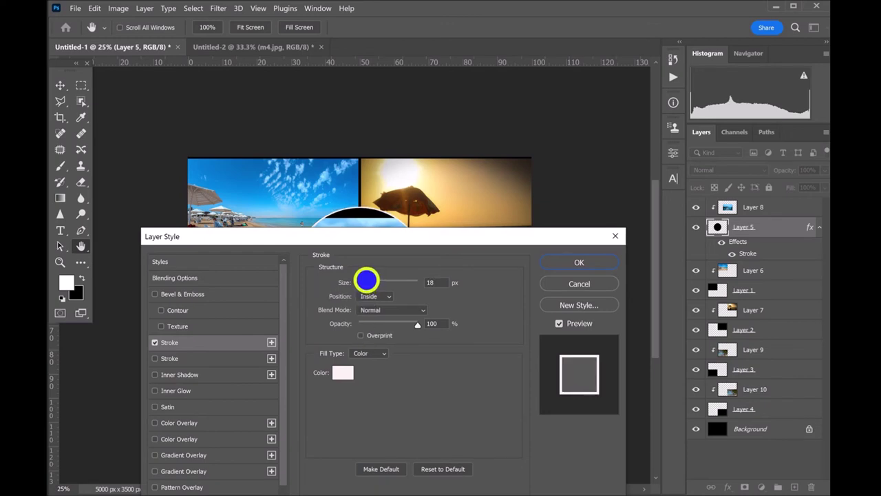
{"action": "left_click_drag", "start_coordinate": [366, 280], "coordinate": [368, 281]}
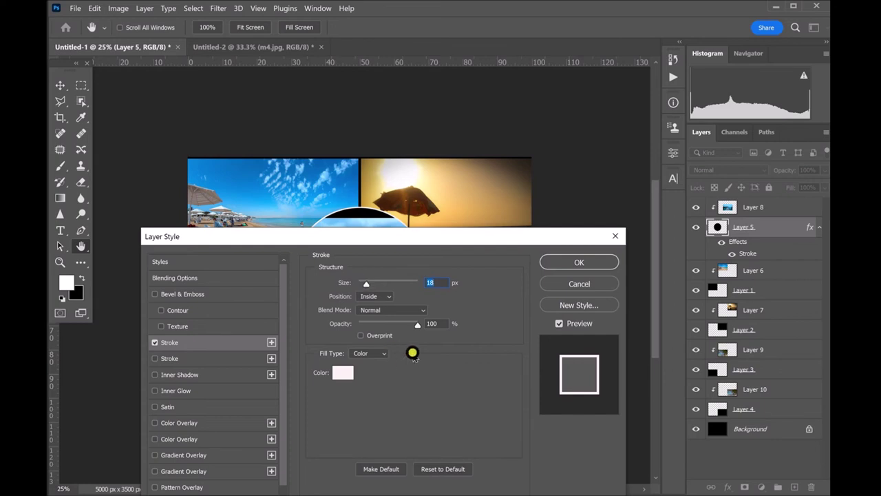
{"action": "left_click", "coordinate": [562, 263]}
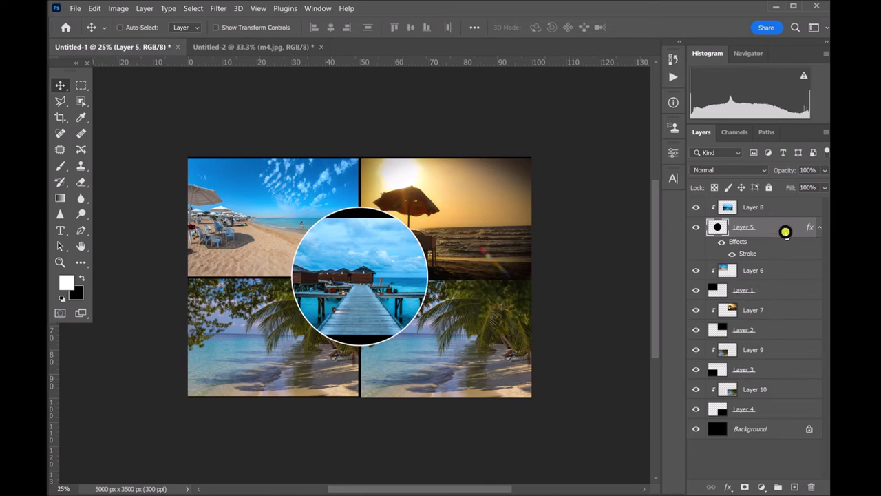
{"action": "right_click", "coordinate": [792, 225]}
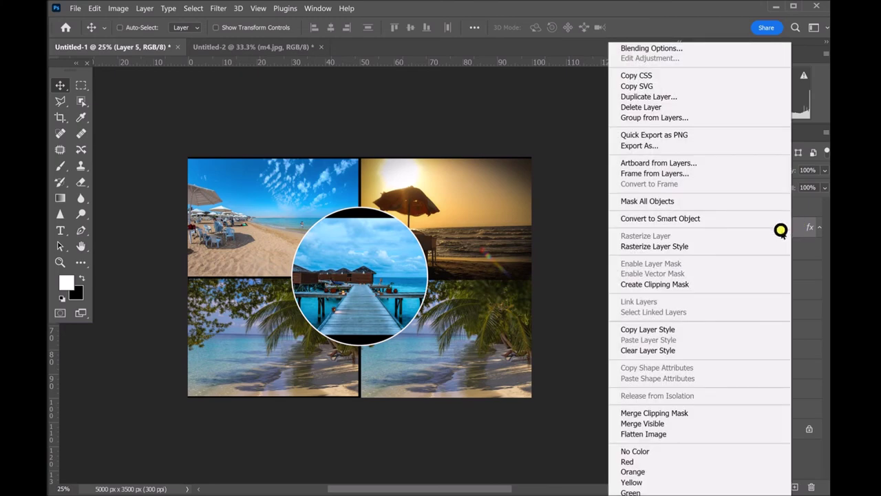
- Copy the circle's stroke style and paste it onto the top-left and top-right quadrant layers
{"action": "left_click", "coordinate": [692, 329]}
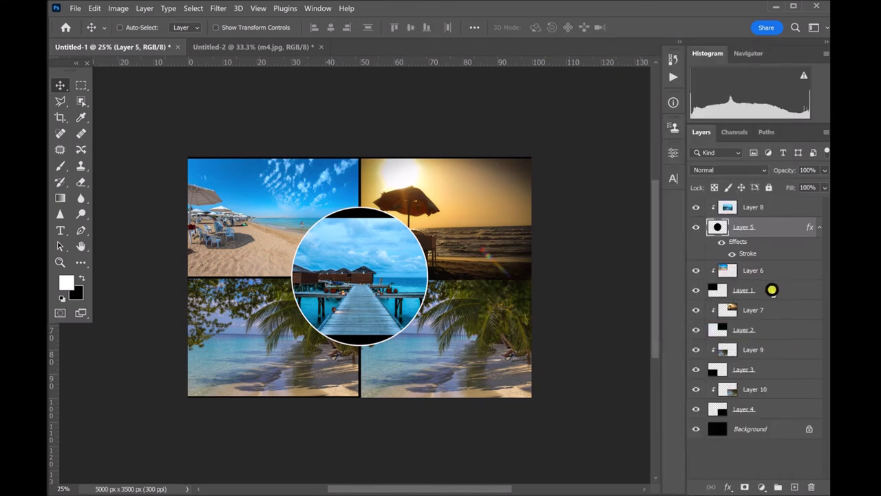
{"action": "left_click", "coordinate": [799, 292]}
{"action": "right_click", "coordinate": [801, 292]}
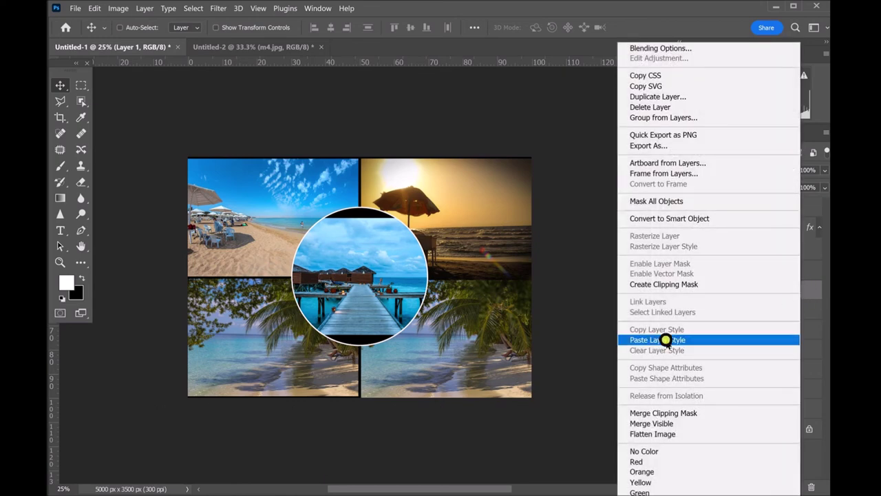
{"action": "left_click", "coordinate": [710, 339]}
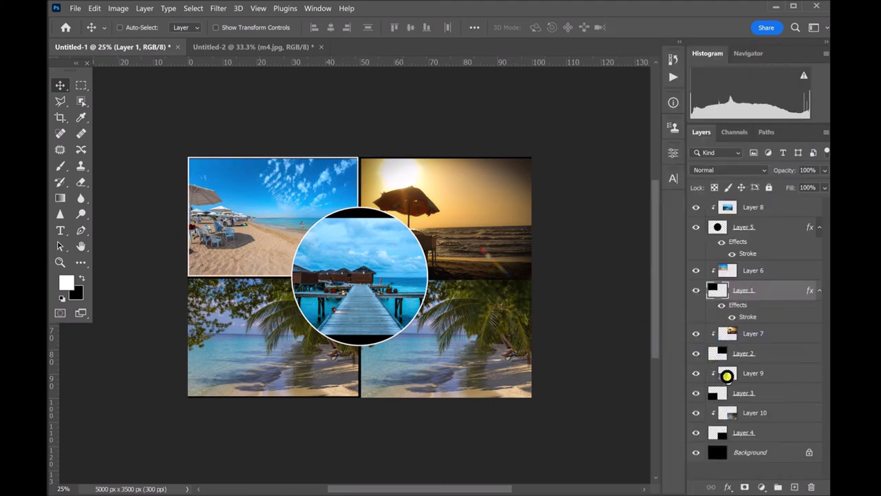
{"action": "left_click", "coordinate": [776, 356]}
{"action": "right_click", "coordinate": [787, 355]}
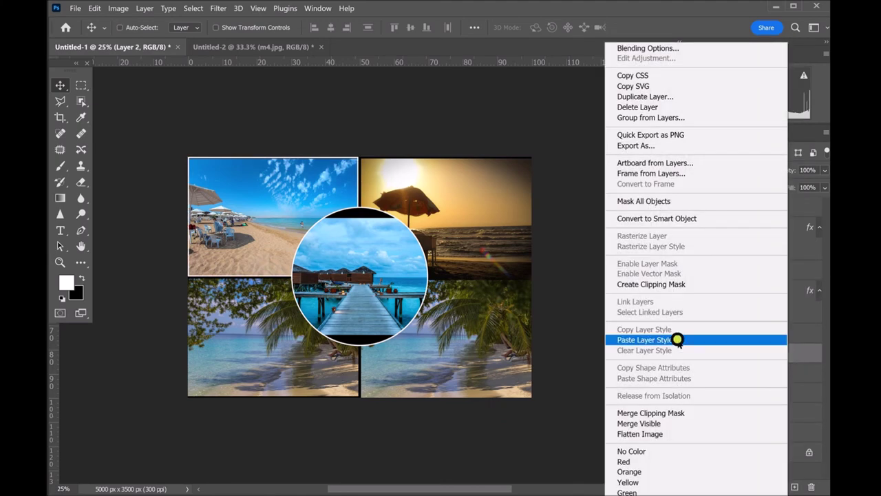
{"action": "left_click", "coordinate": [665, 340]}
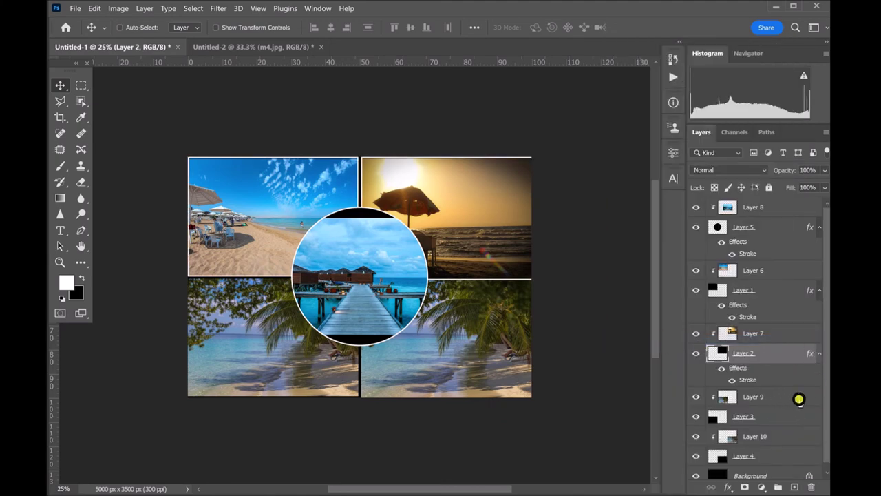
- Paste the same stroke style onto the bottom-left and bottom-right quadrant layers
{"action": "left_click", "coordinate": [776, 416]}
{"action": "right_click", "coordinate": [776, 417]}
{"action": "left_click", "coordinate": [643, 340]}
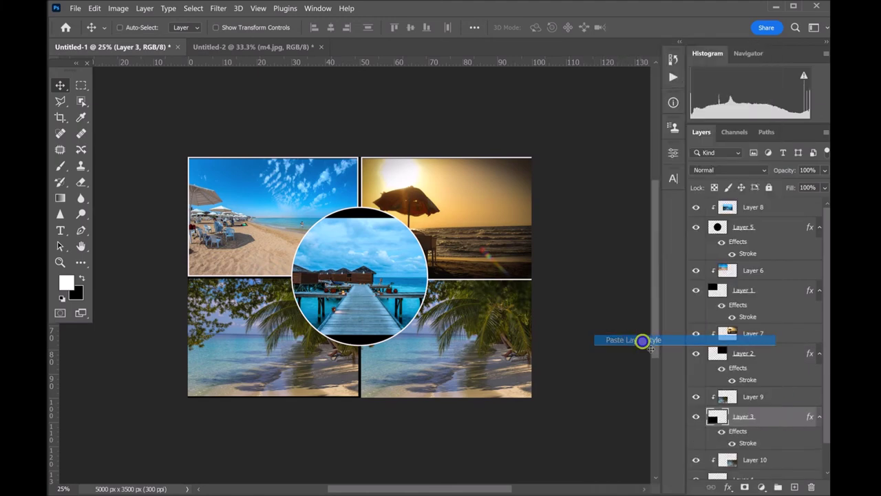
{"action": "scroll", "coordinate": [823, 441], "scroll_direction": "down", "scroll_amount": 2}
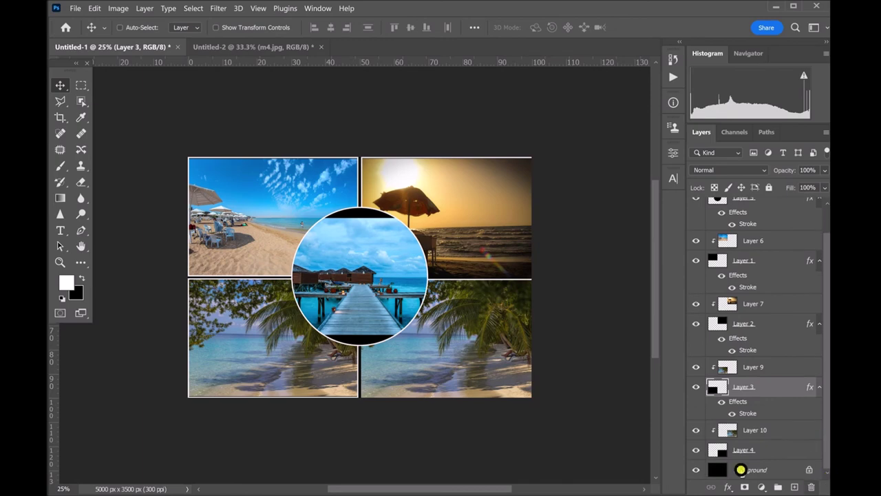
{"action": "left_click", "coordinate": [764, 453]}
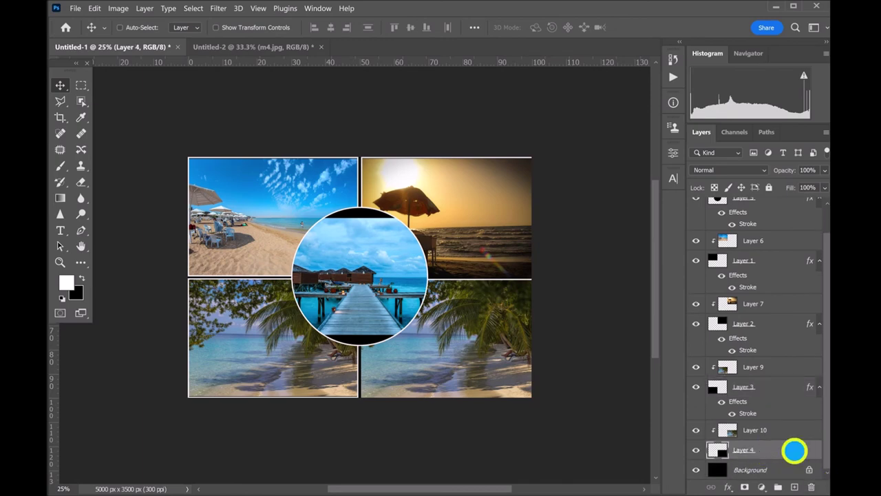
{"action": "right_click", "coordinate": [794, 451]}
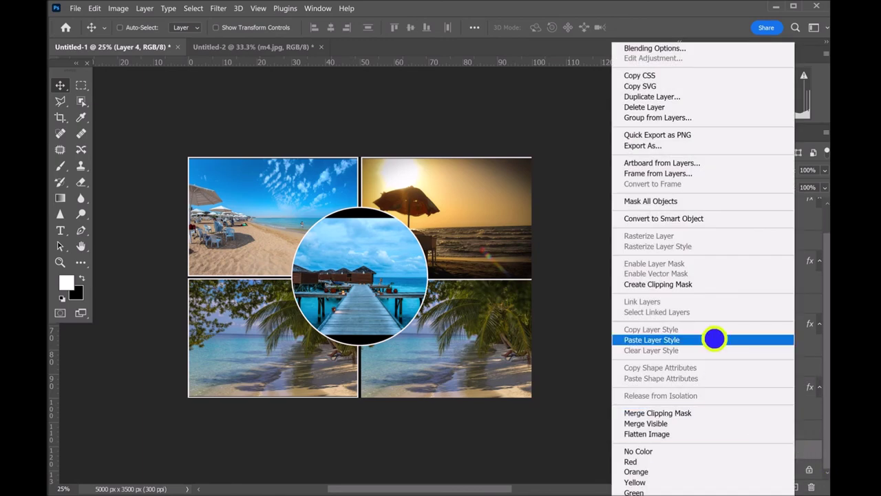
{"action": "left_click", "coordinate": [714, 339]}
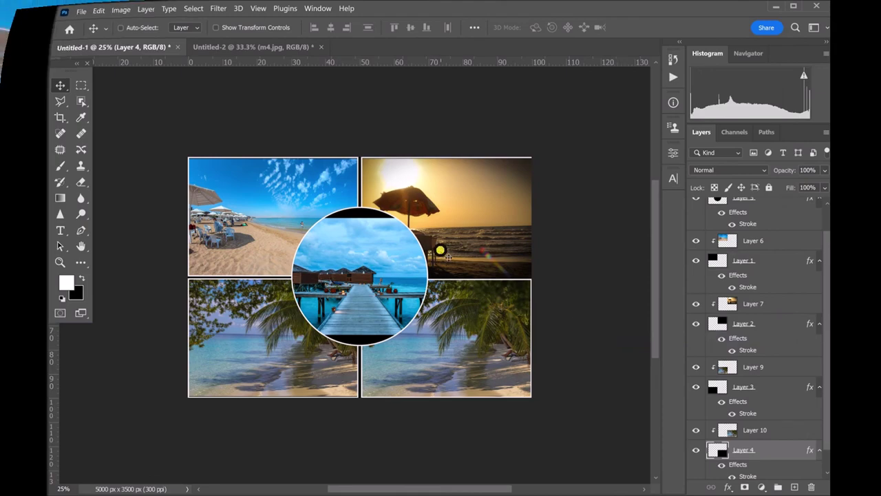